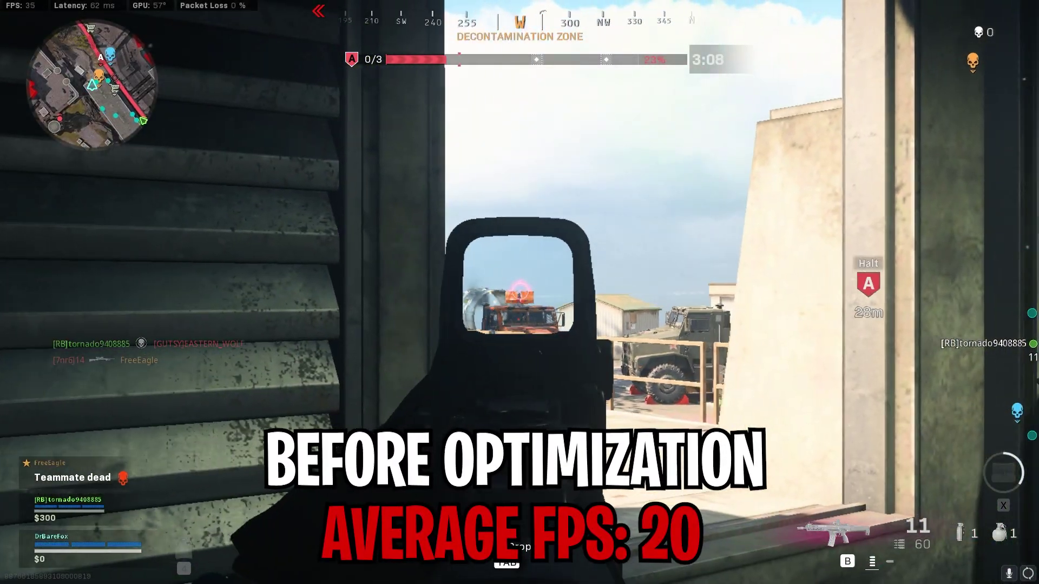
Shoot the enemy near the vehicles, vault out the window and run toward the road.
left_click(519, 292)
left_click(520, 292)
key("space")
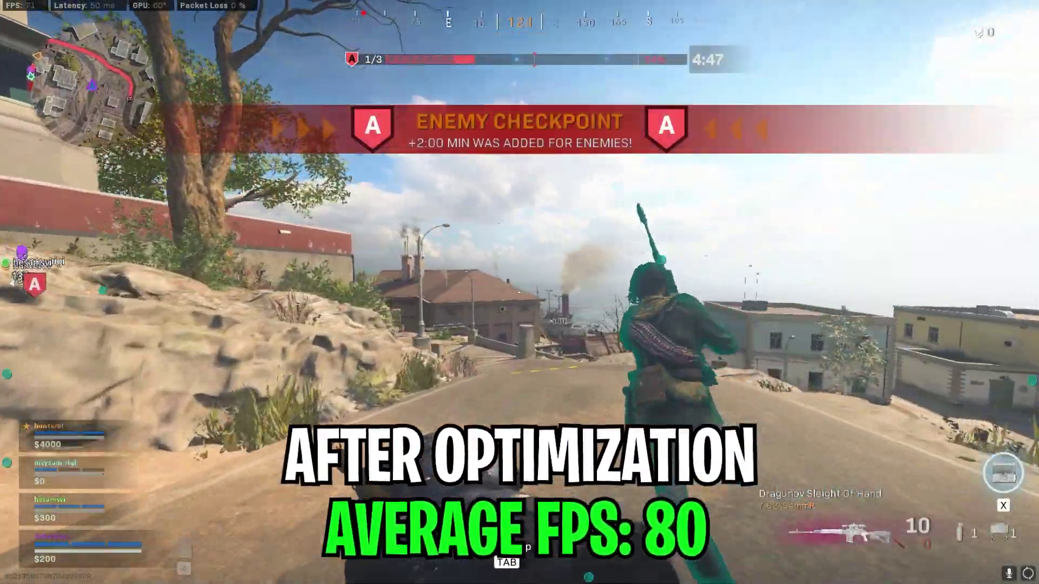
key("w")
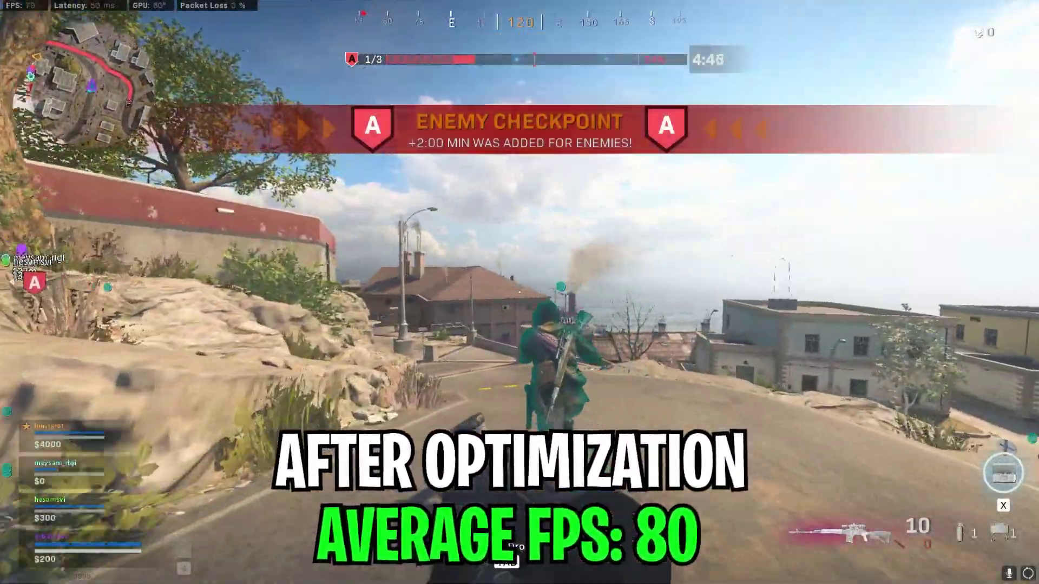
key("w")
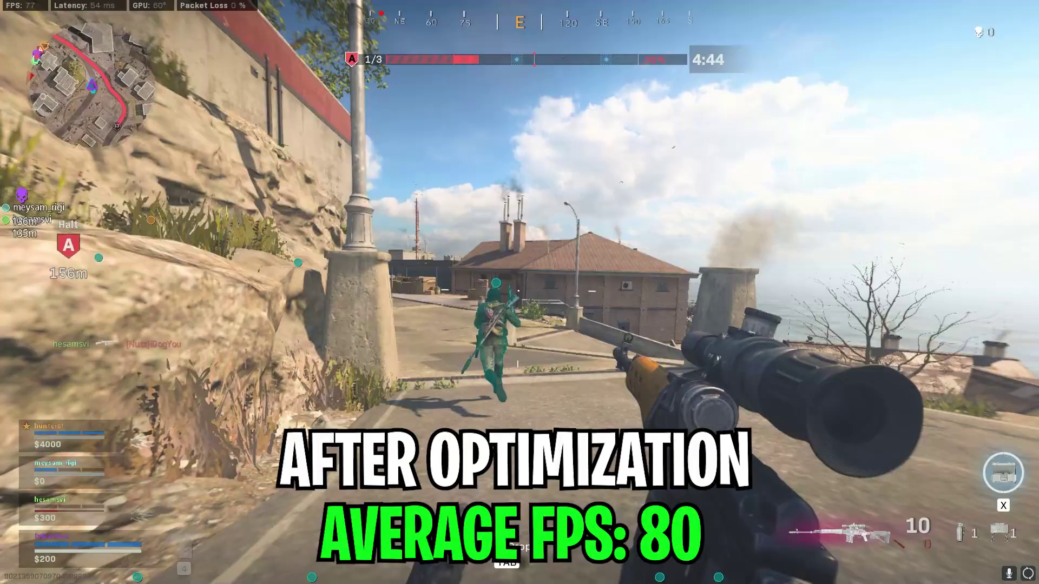
key("w")
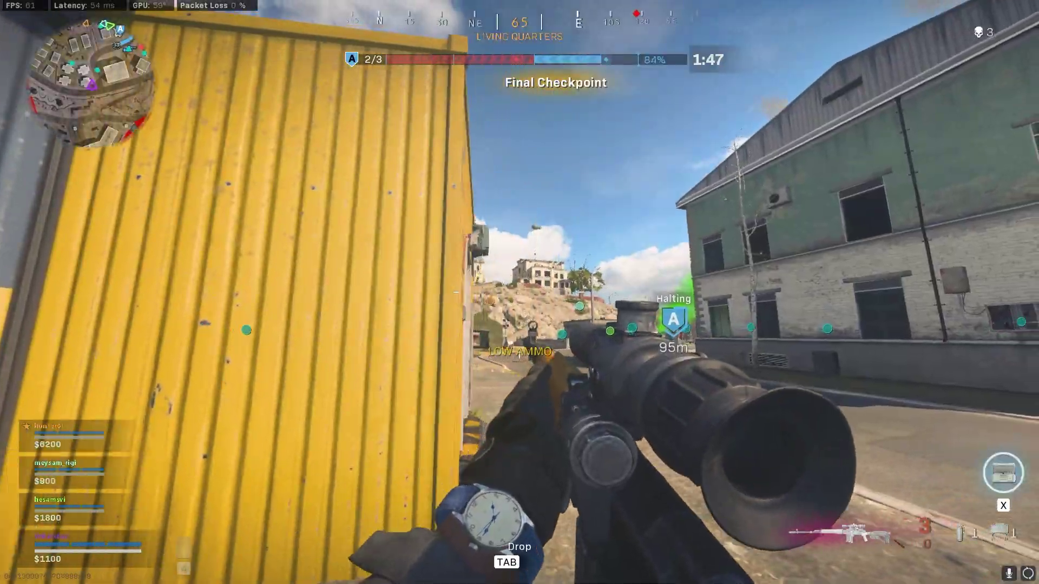
Snipe the rooftop enemy, then advance along the road scoping the cream building.
right_click(519, 292)
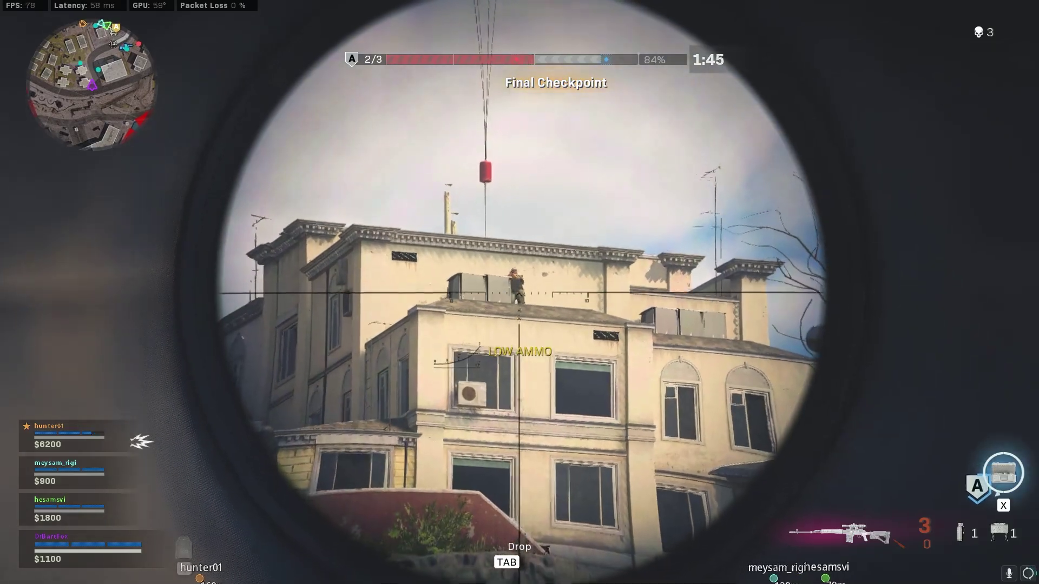
left_click(519, 293)
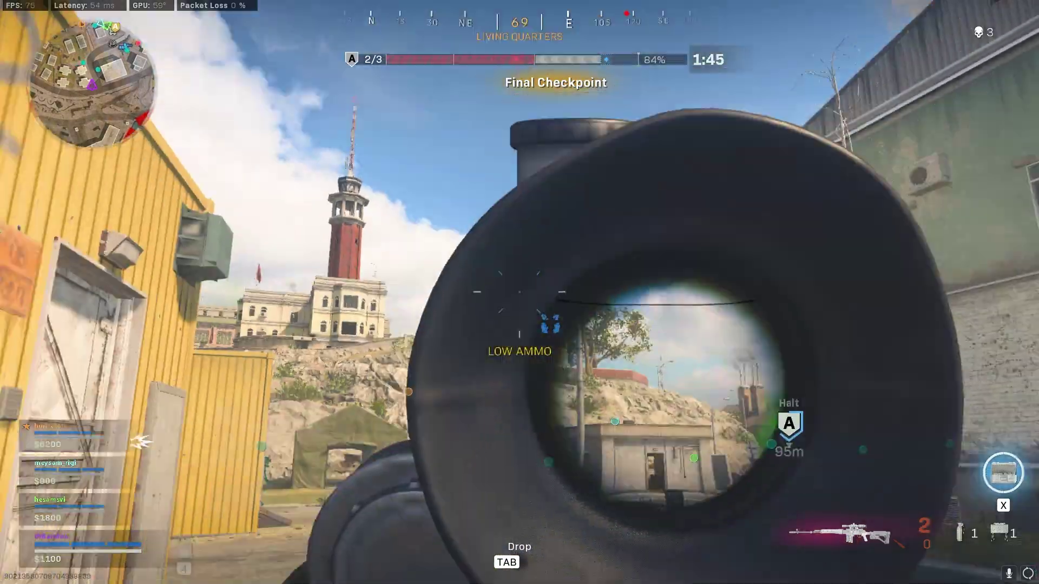
right_click(519, 292)
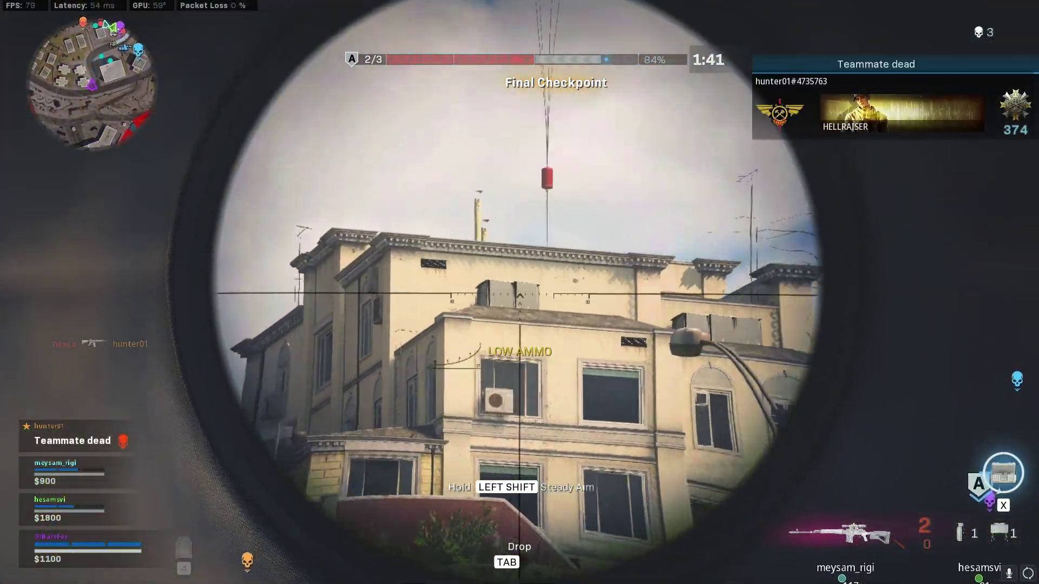
right_click(519, 292)
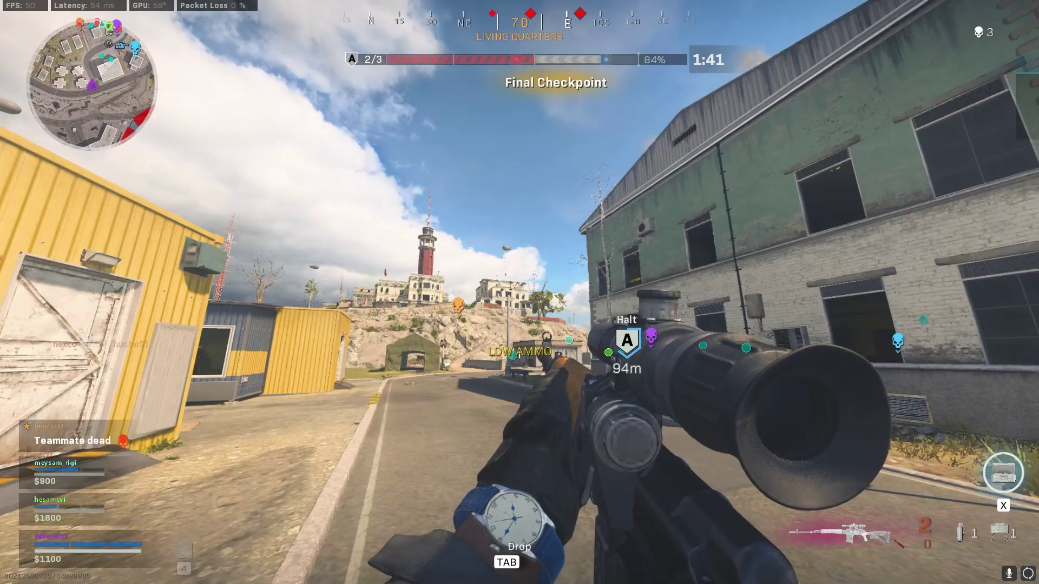
key("w")
right_click(519, 293)
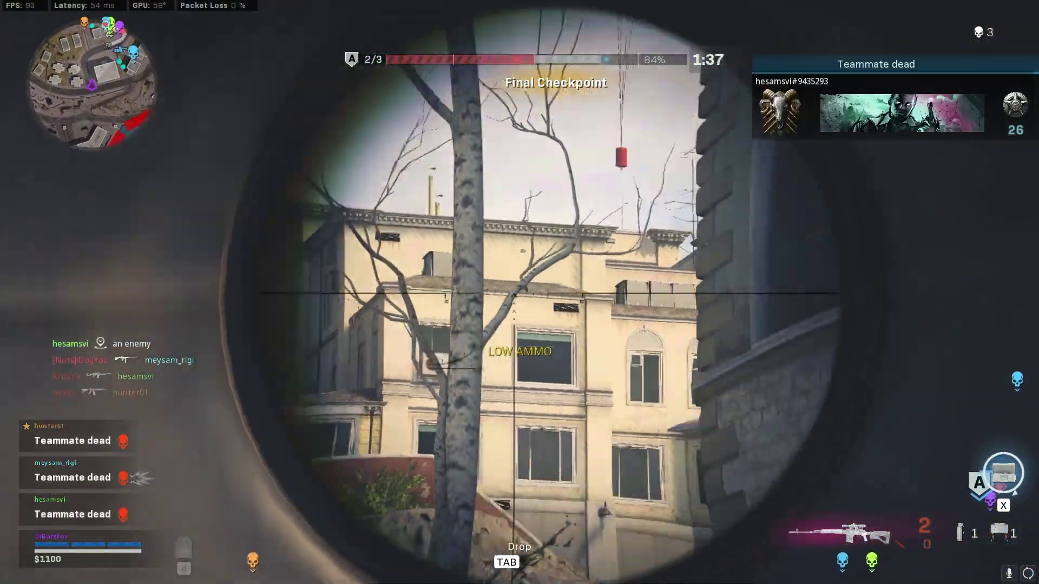
right_click(520, 292)
Advance down the sidewalk and street, scoping in on an enemy.
key("w")
key("w")
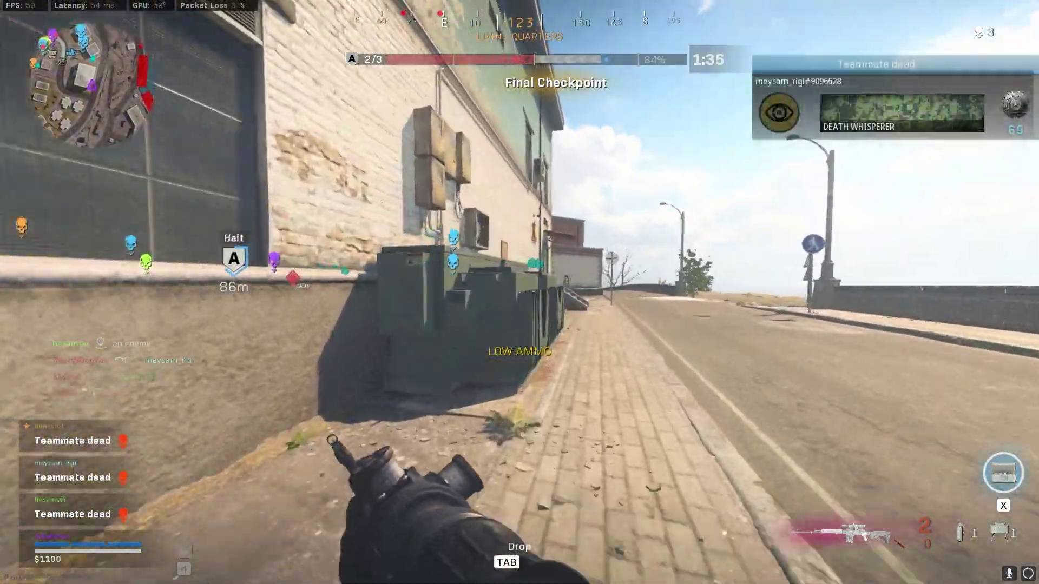
key("w")
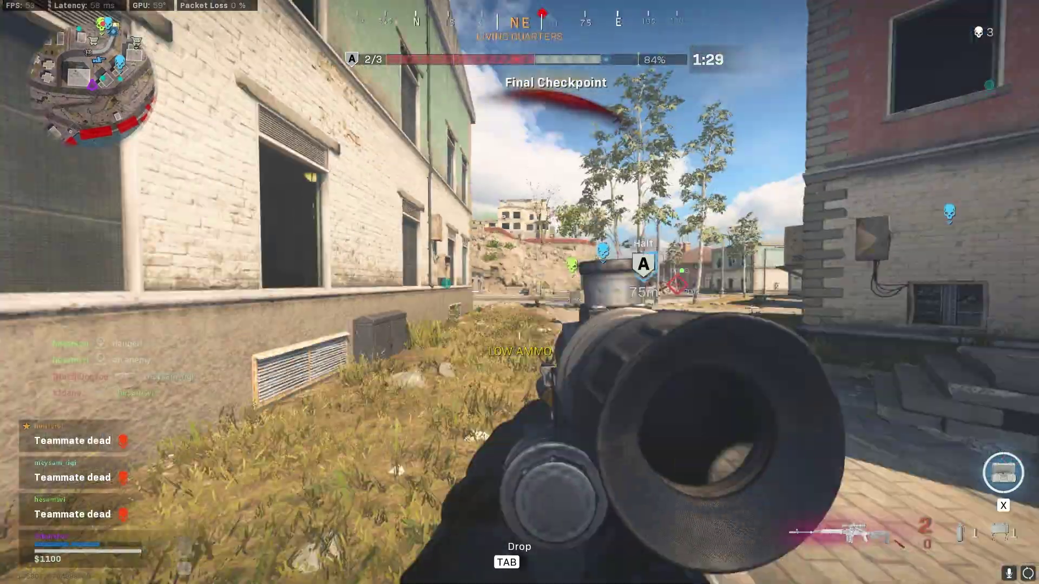
key("w")
right_click(519, 293)
right_click(520, 292)
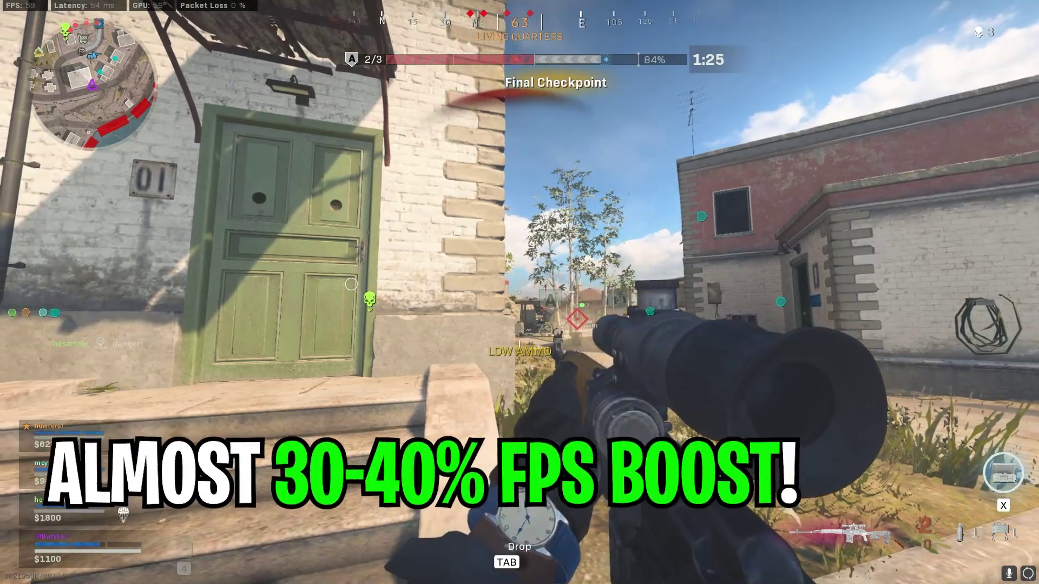
right_click(520, 293)
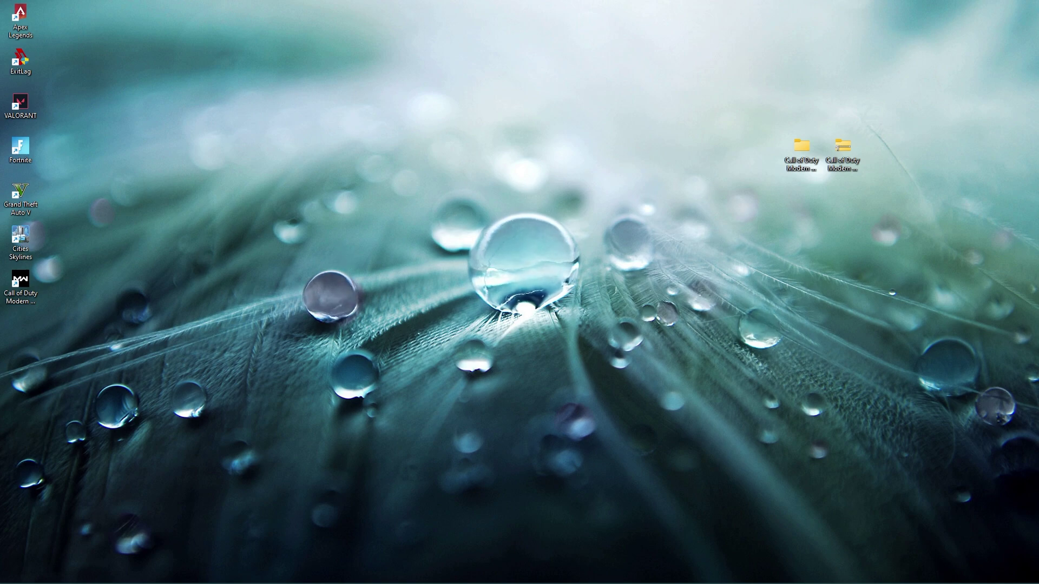
Open System Protection via 'create' search and review the Local Disk (C:) protection settings.
key("super")
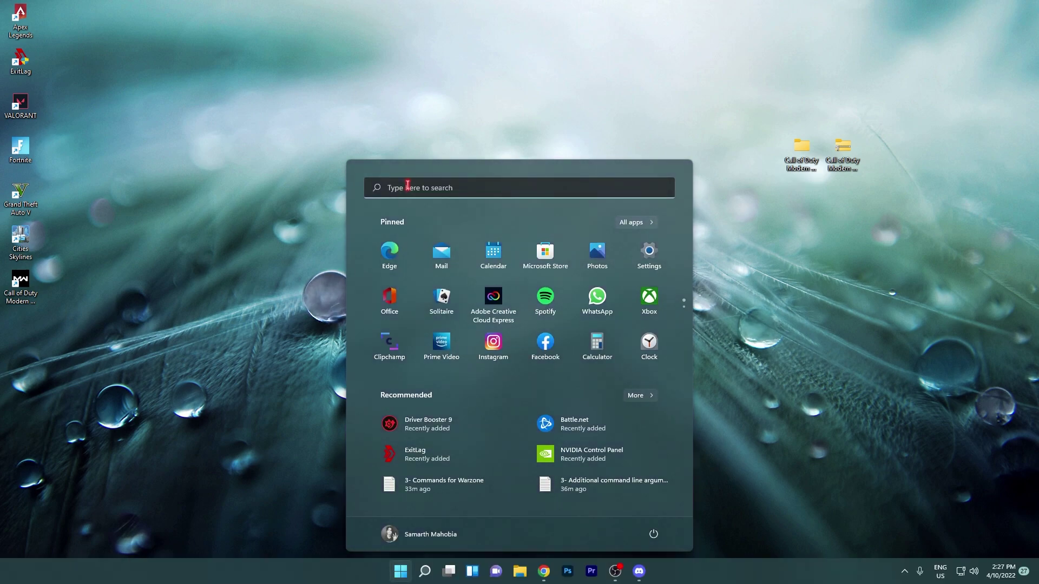
type("create")
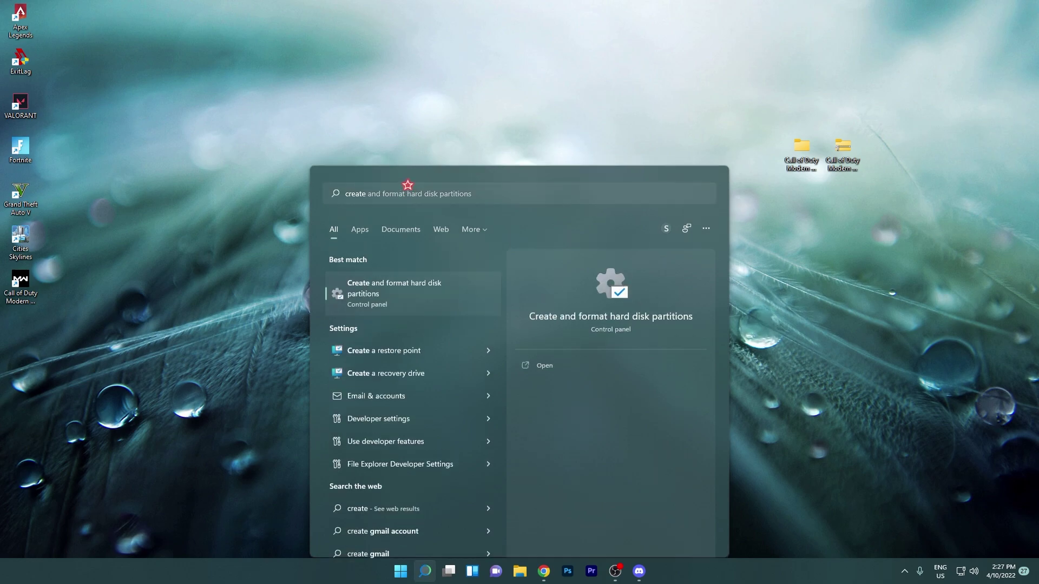
key("Return")
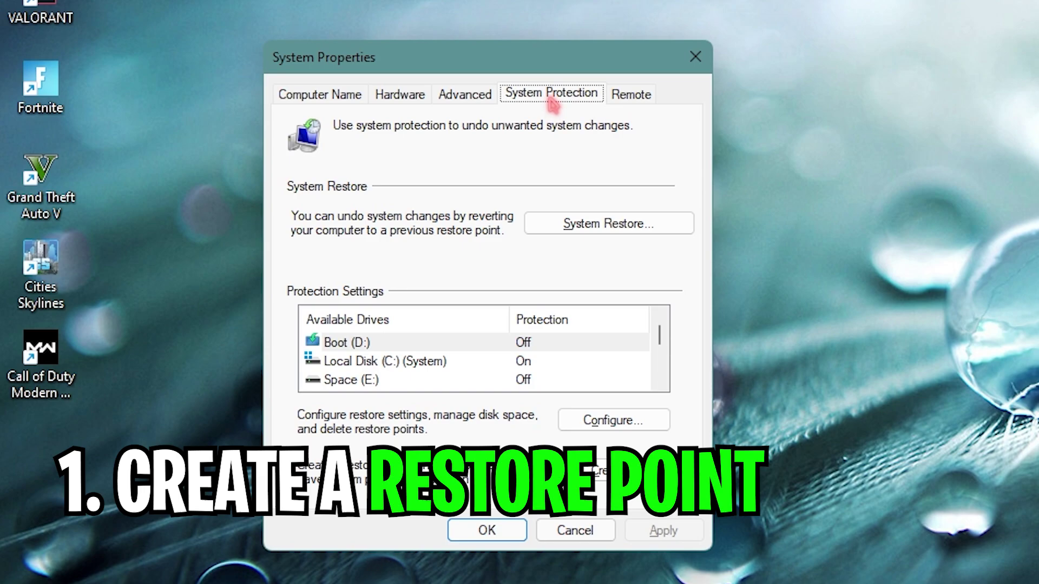
left_click(475, 363)
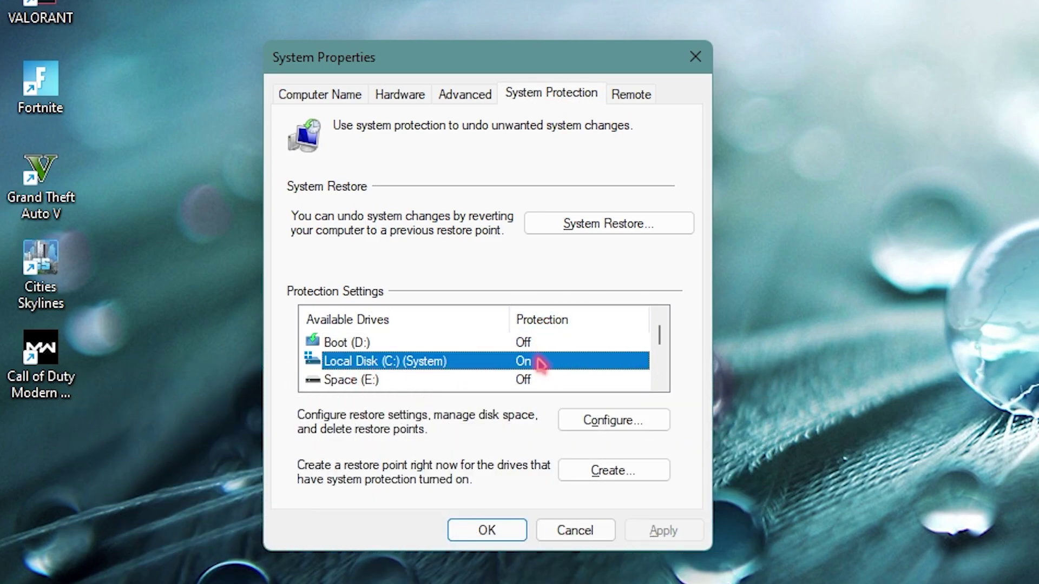
left_click(605, 421)
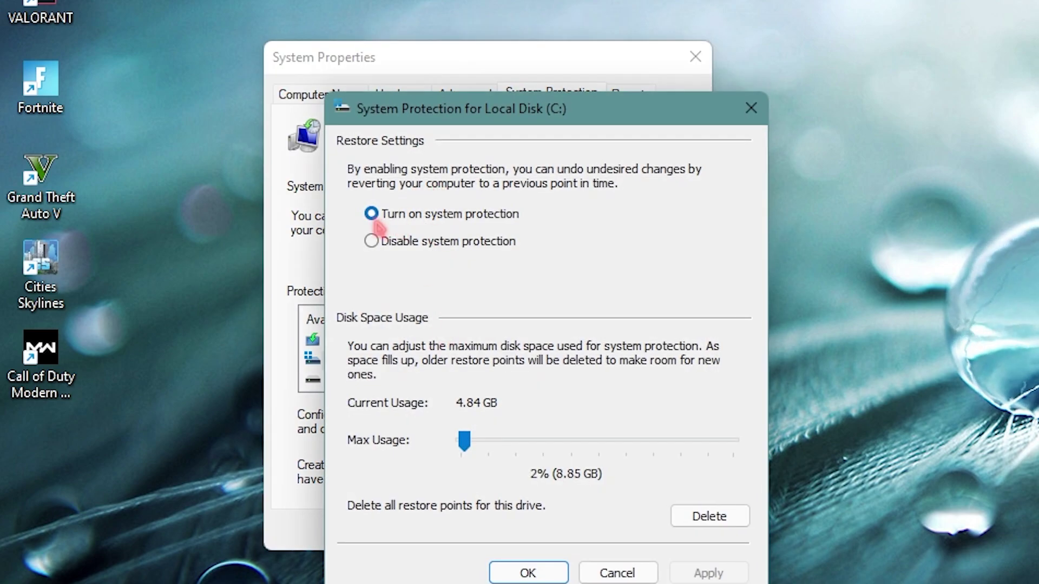
left_click(610, 573)
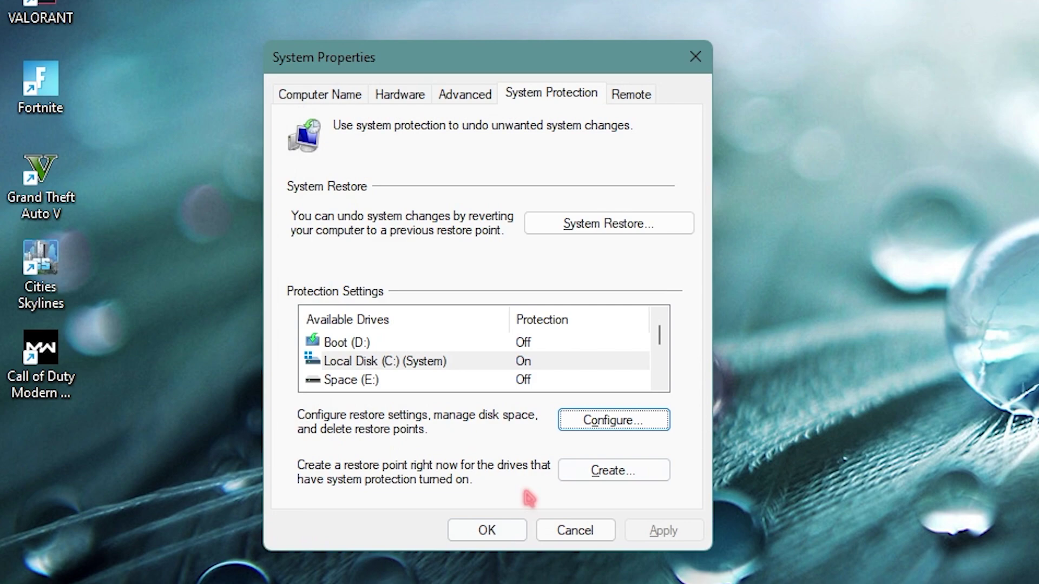
Create a new restore point named 'Warzone'.
left_click(604, 472)
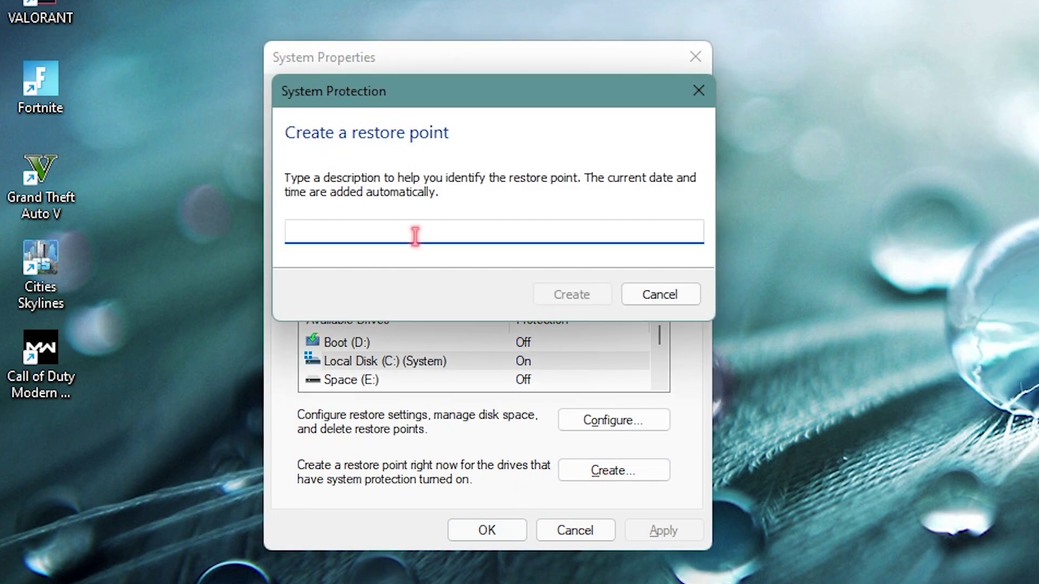
type("Warzone")
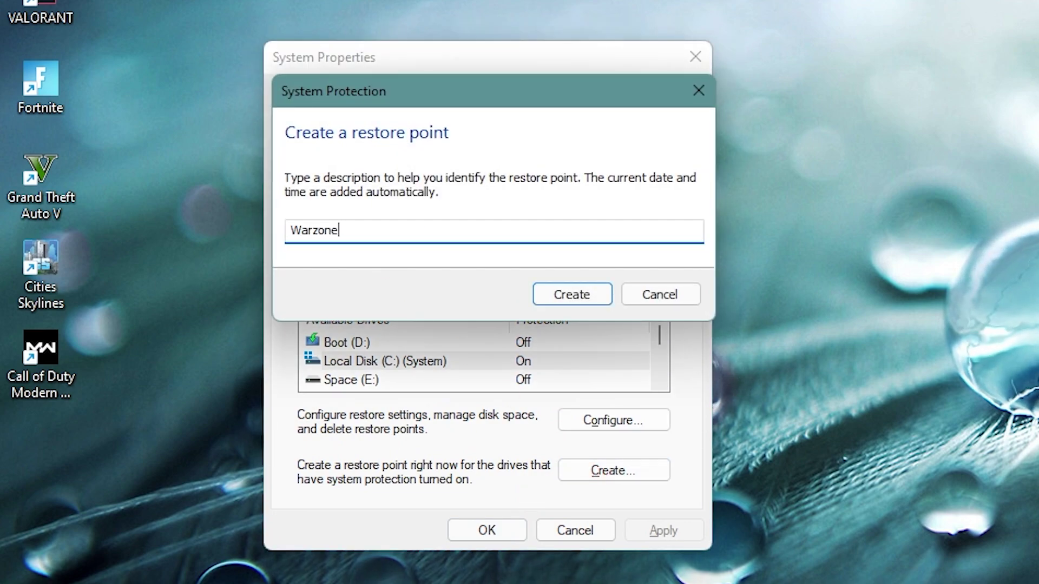
left_click(599, 296)
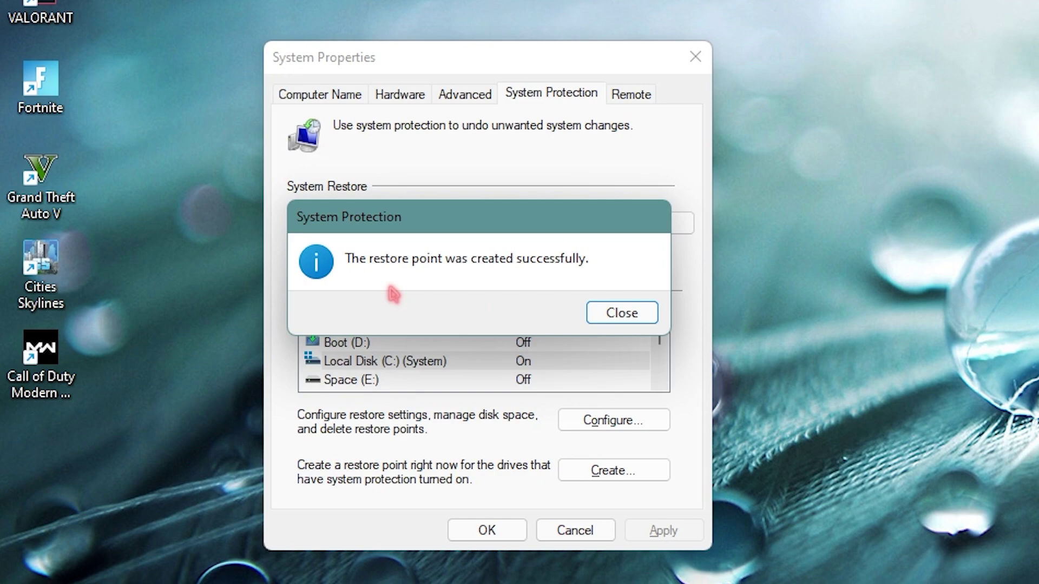
Dismiss the restore point success message and close System Properties.
left_click(629, 317)
left_click(694, 60)
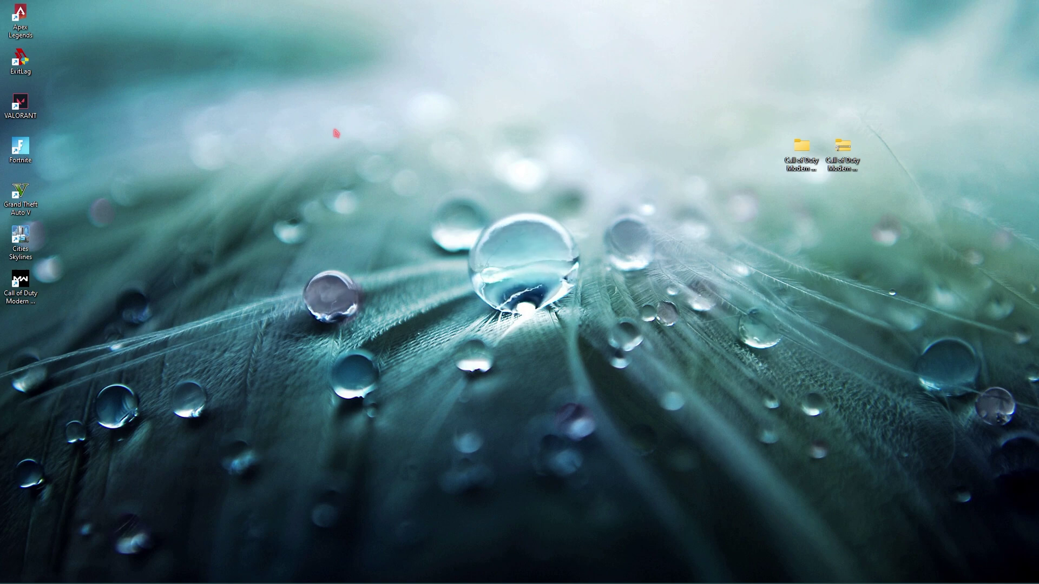
Open Windows Update, install the pending updates, and close Settings.
key("super")
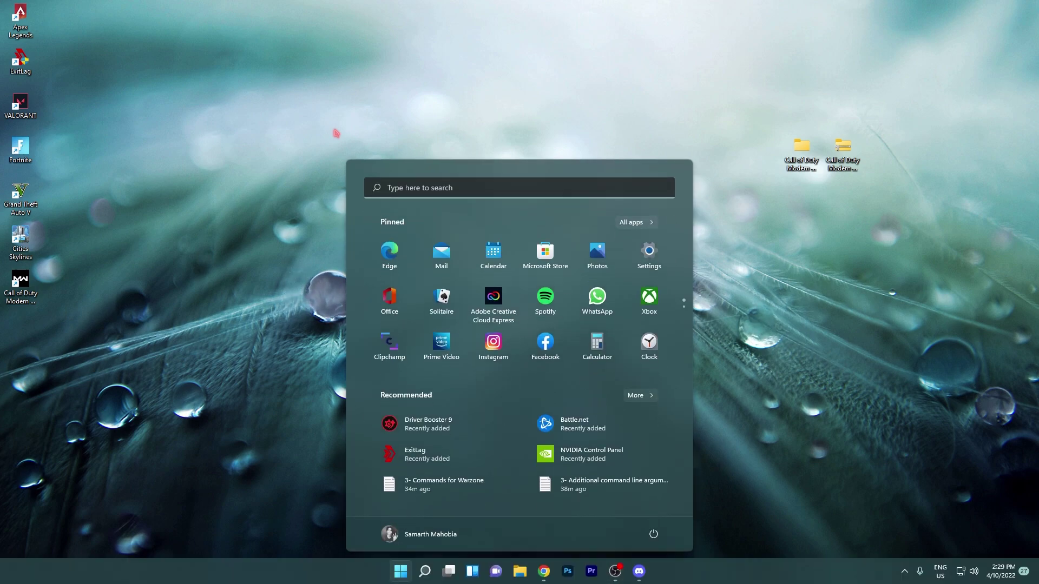
type("windows update")
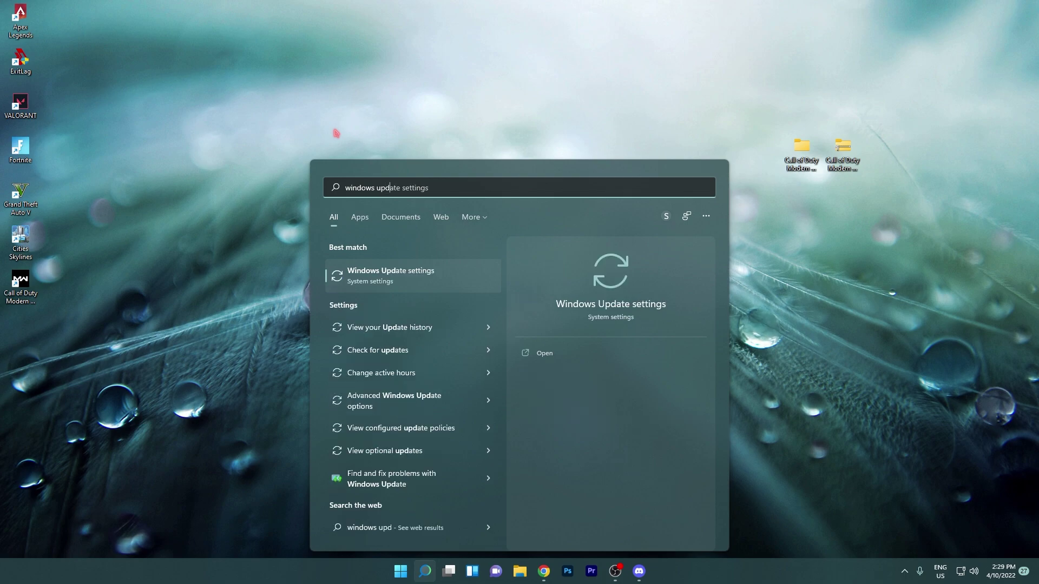
key("Return")
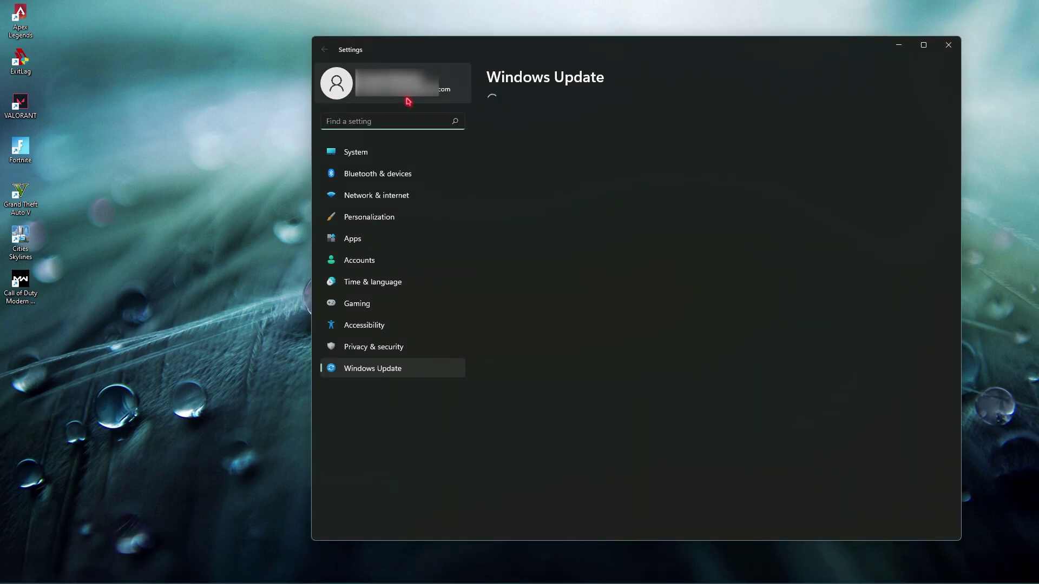
left_click_drag(538, 50, 467, 51)
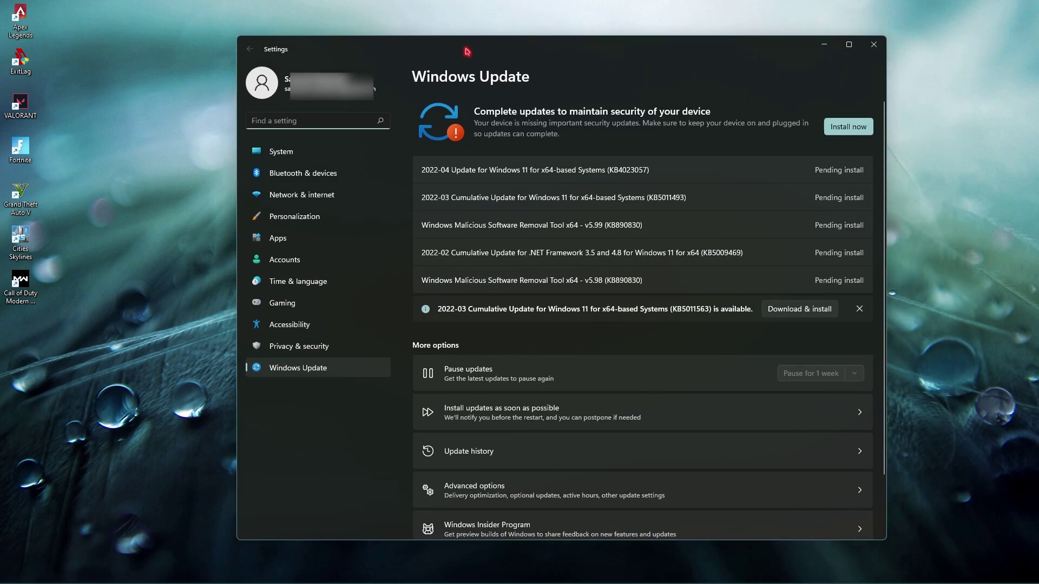
left_click(837, 127)
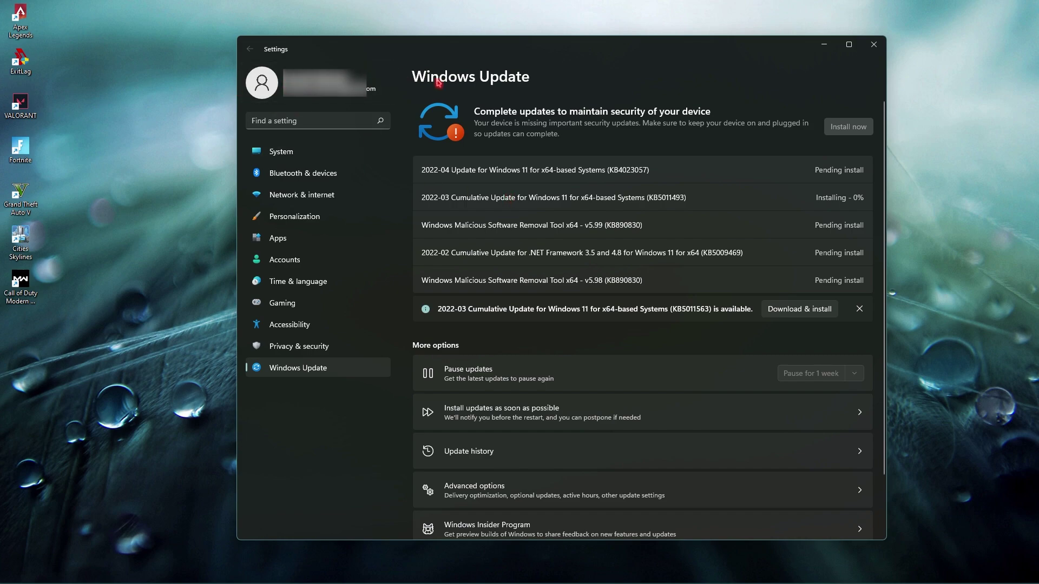
left_click(873, 44)
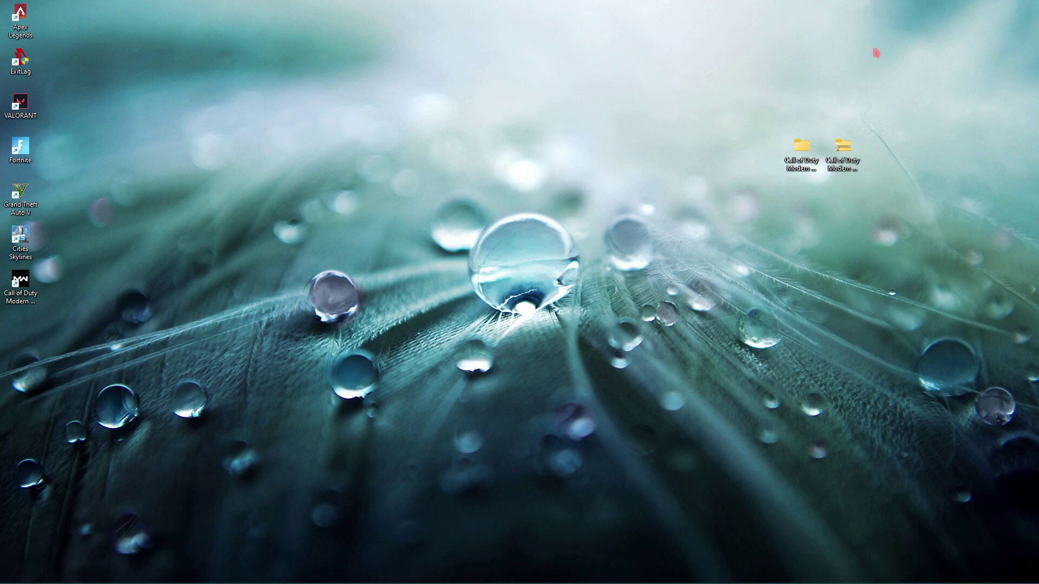
Launch the best Start search match for 'exitlag' and check for graphics driver updates.
key("super")
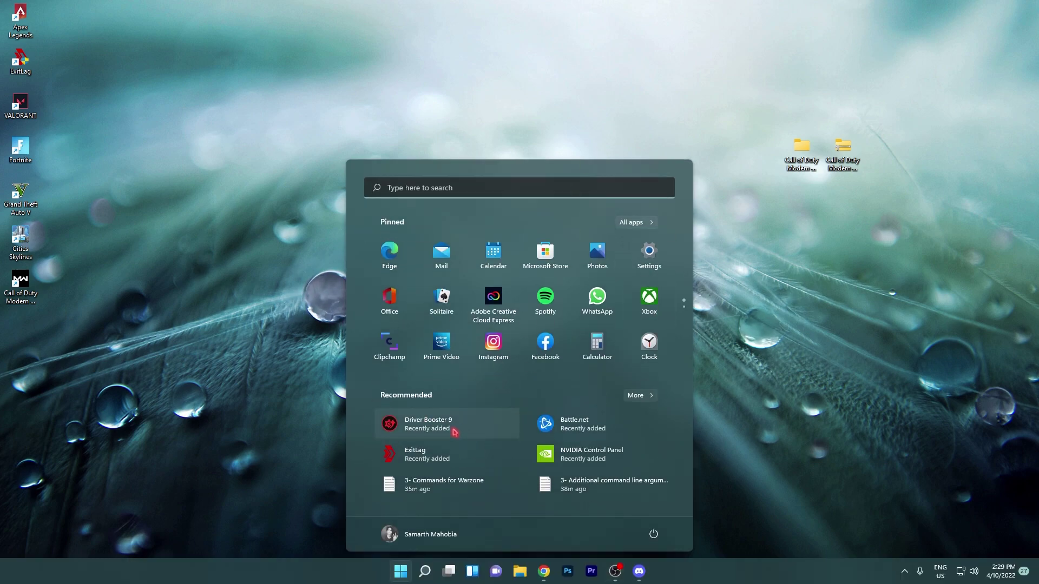
type("ec")
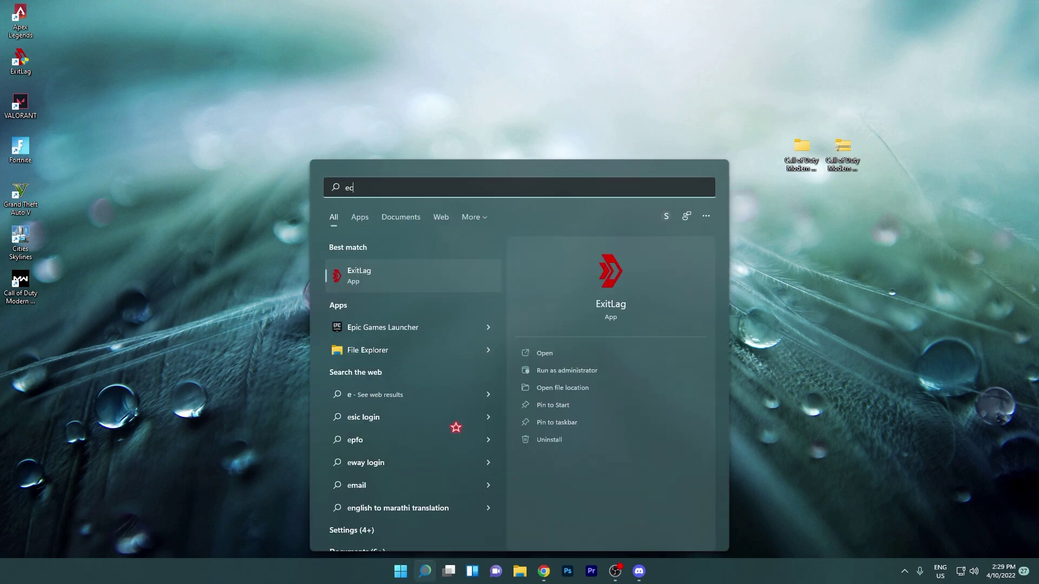
key("BackSpace")
type("xitlag")
key("Return")
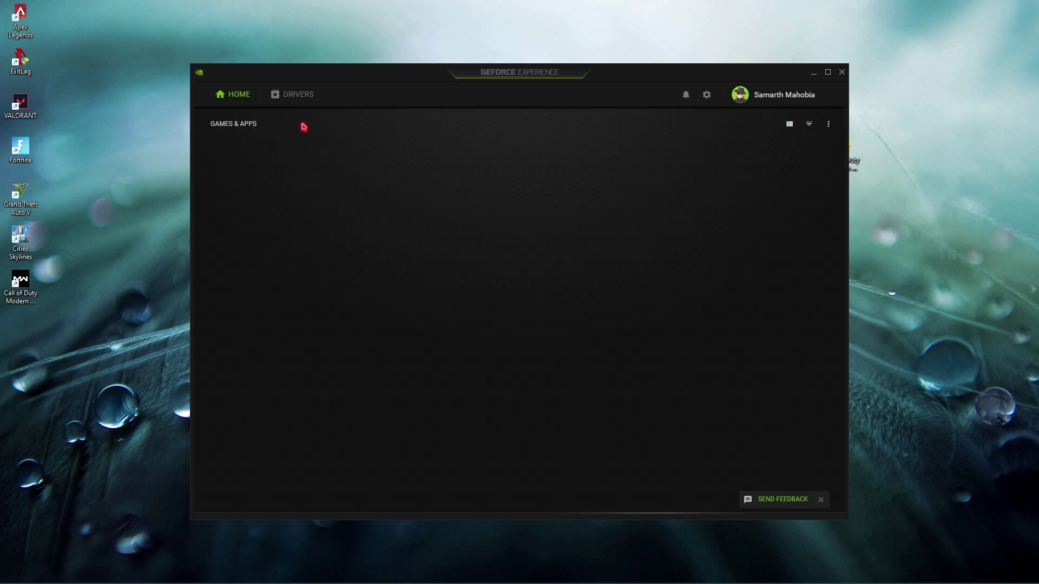
left_click(297, 98)
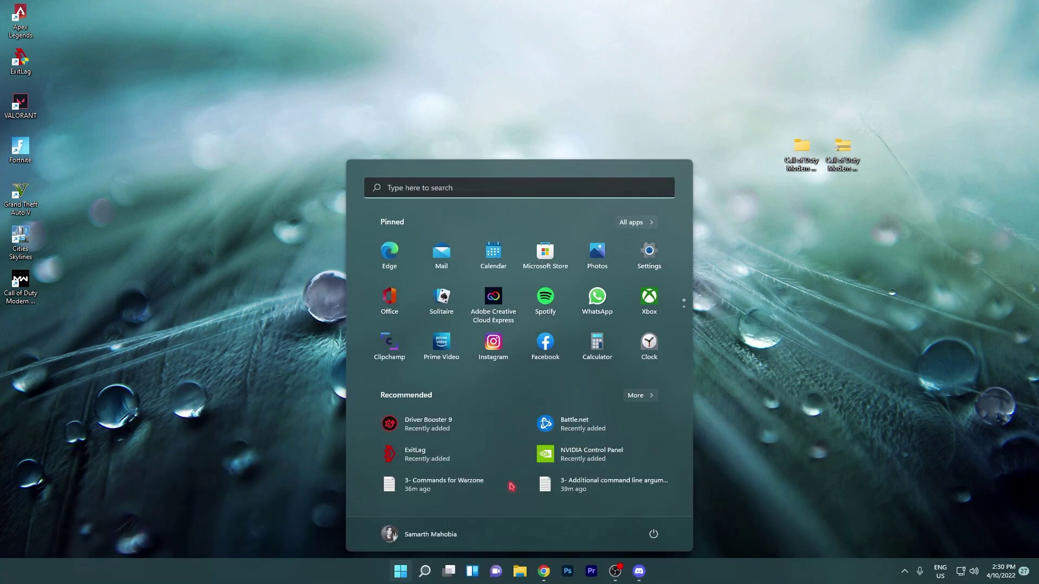
Open Graphics settings, view the default graphics settings, and return to the app list.
type("graph")
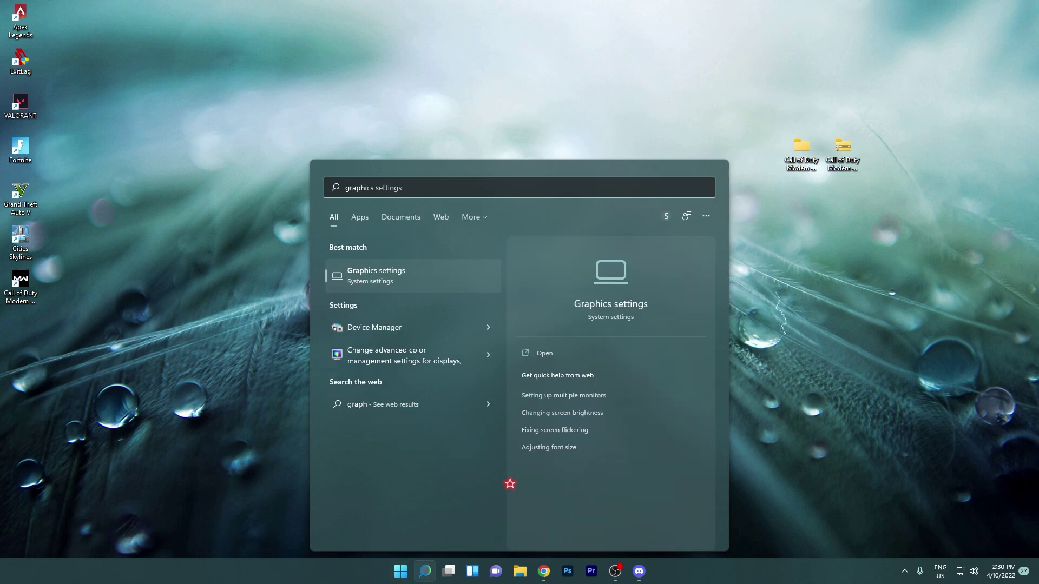
key("Return")
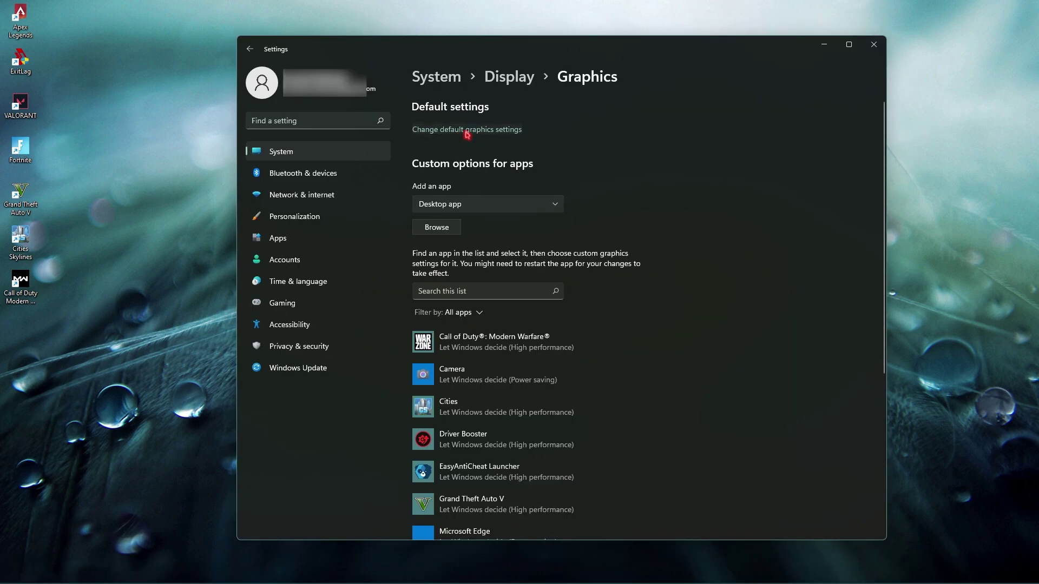
left_click(489, 134)
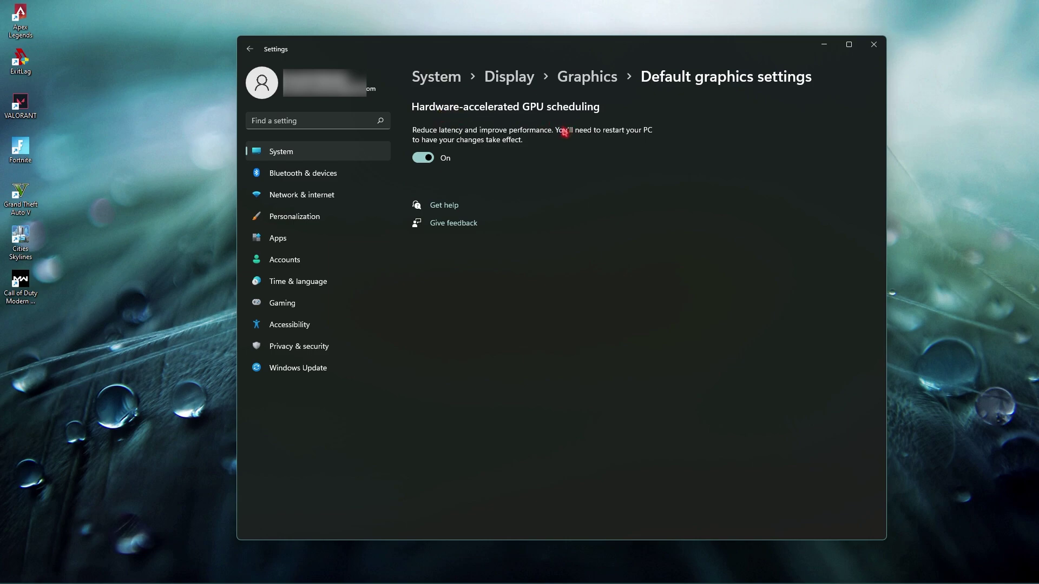
left_click(589, 77)
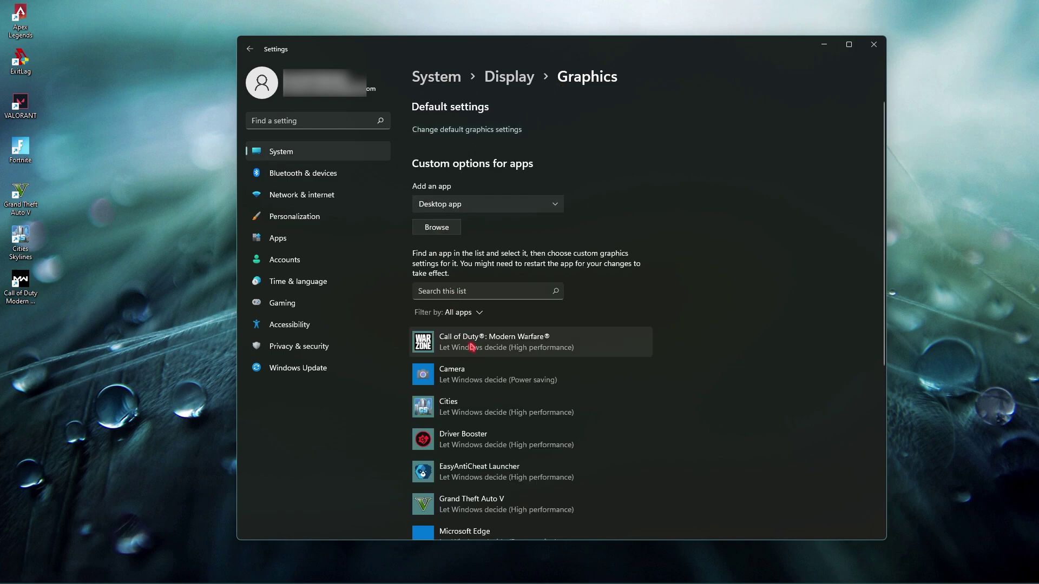
Set Call of Duty: Modern Warfare to High performance, save, and close Settings.
scroll(474, 389, "down", 3)
scroll(475, 388, "down", 2)
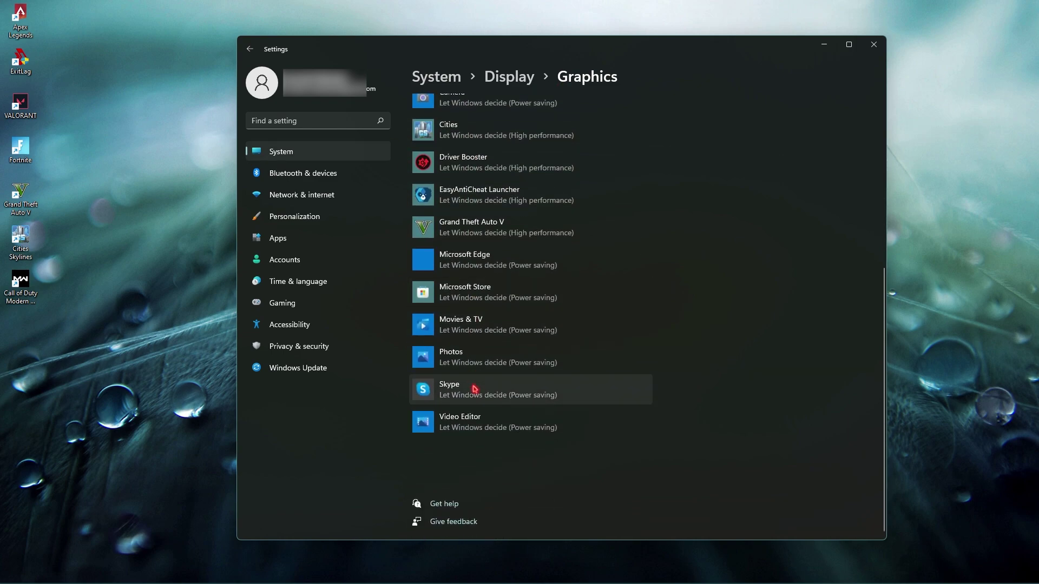
scroll(474, 389, "up", 6)
scroll(474, 387, "down", 2)
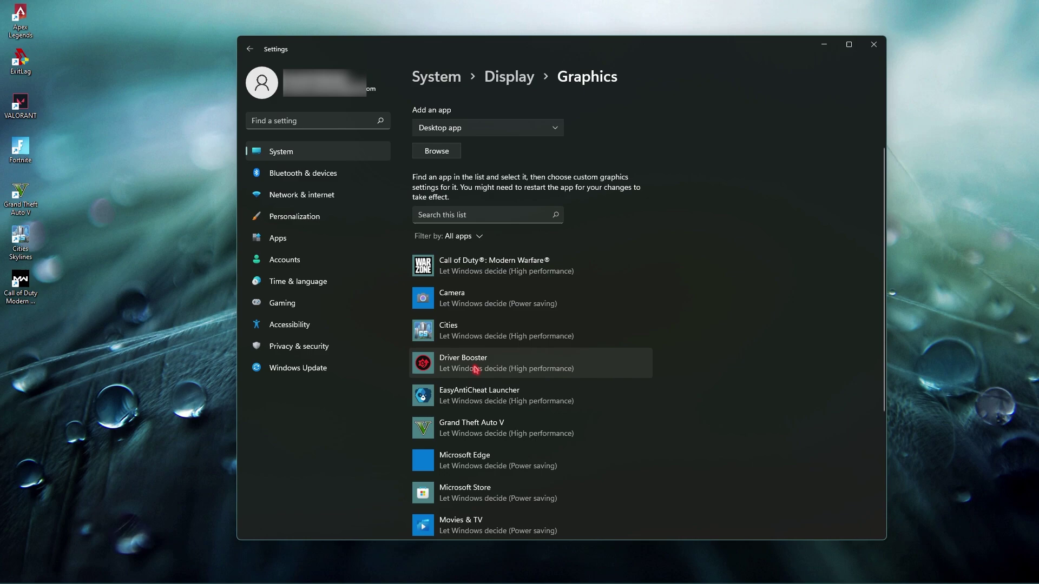
scroll(475, 369, "down", 3)
scroll(475, 370, "up", 3)
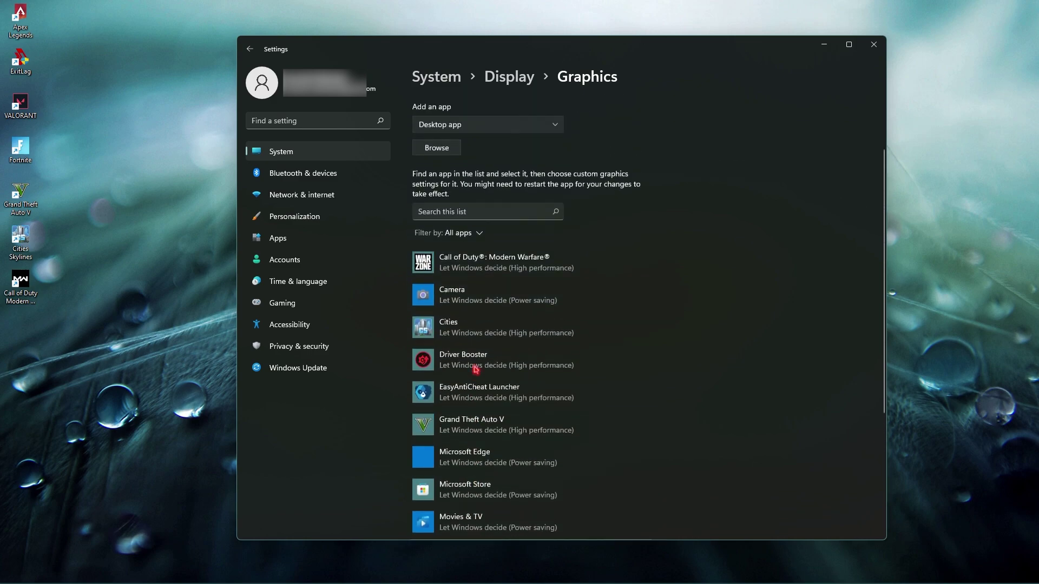
left_click(442, 269)
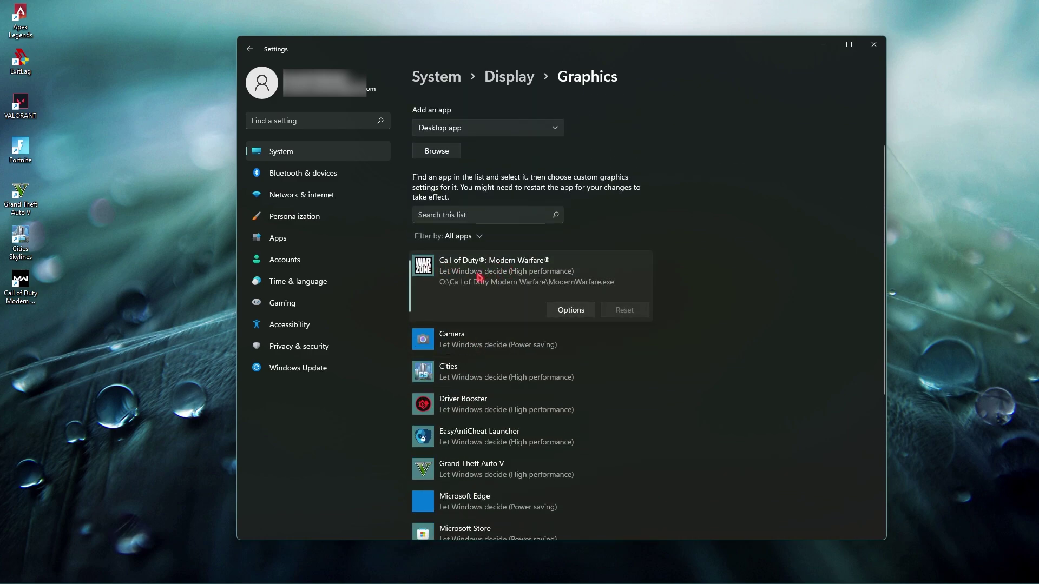
left_click(584, 310)
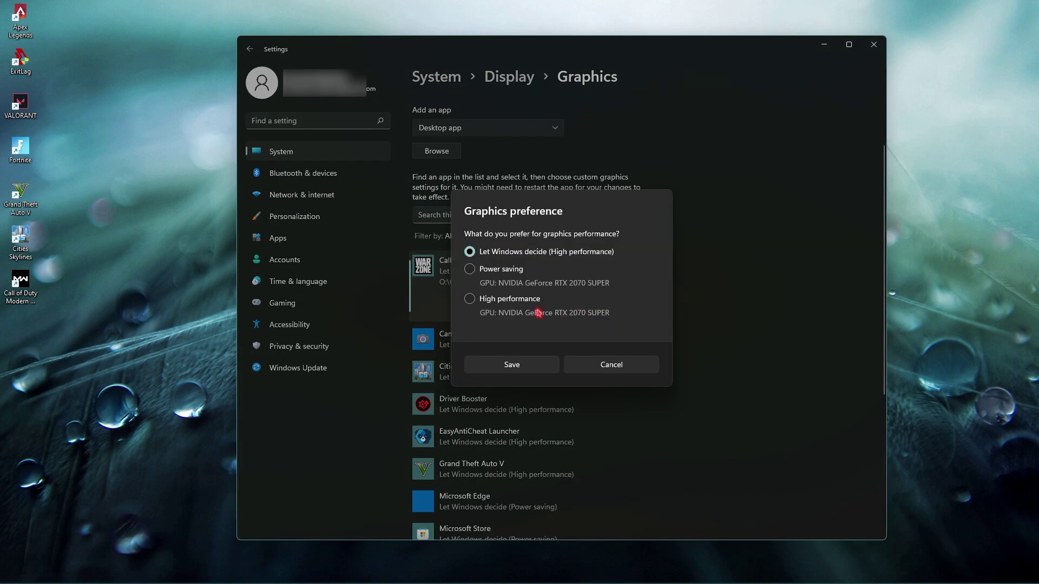
left_click(470, 300)
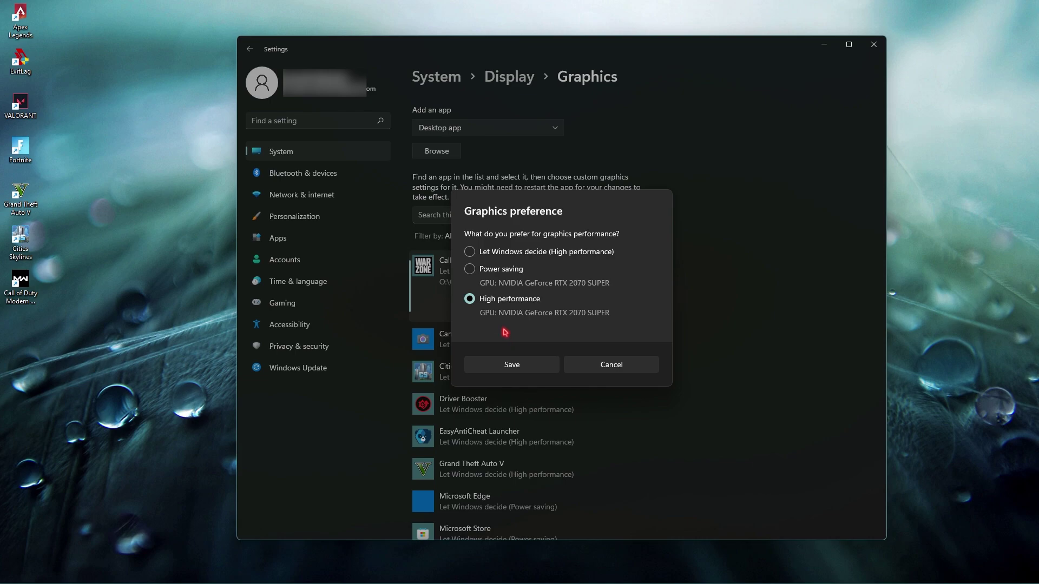
left_click(537, 371)
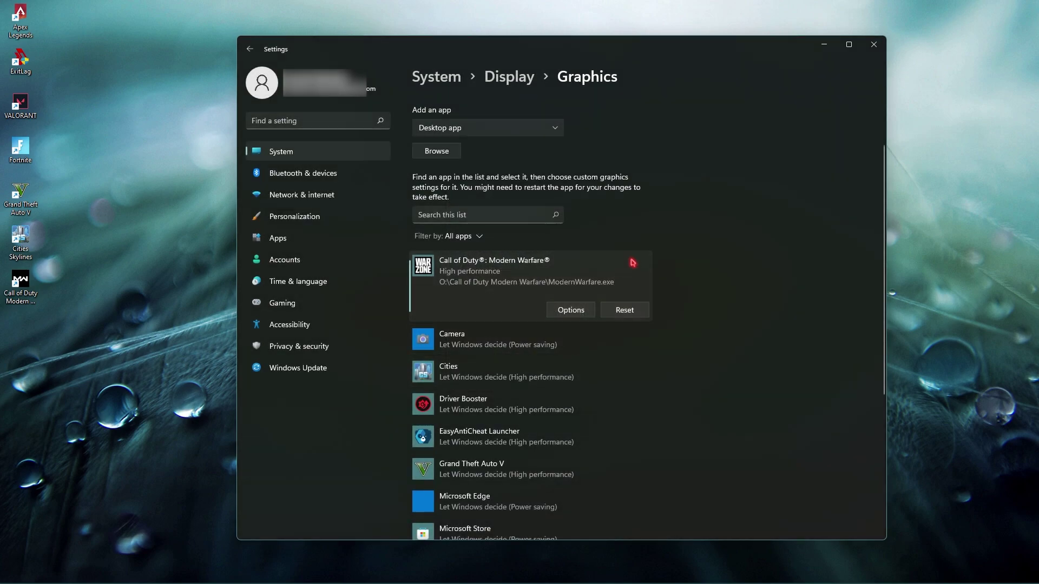
left_click(872, 45)
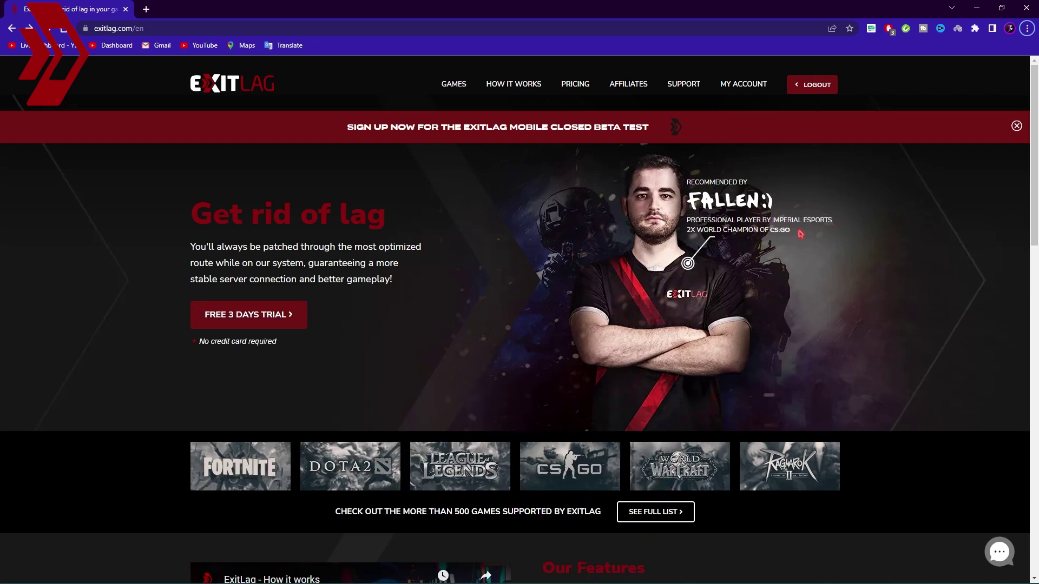
Launch the ExitLag app and open the Call of Duty: Modern Warfare routing page.
left_click(977, 8)
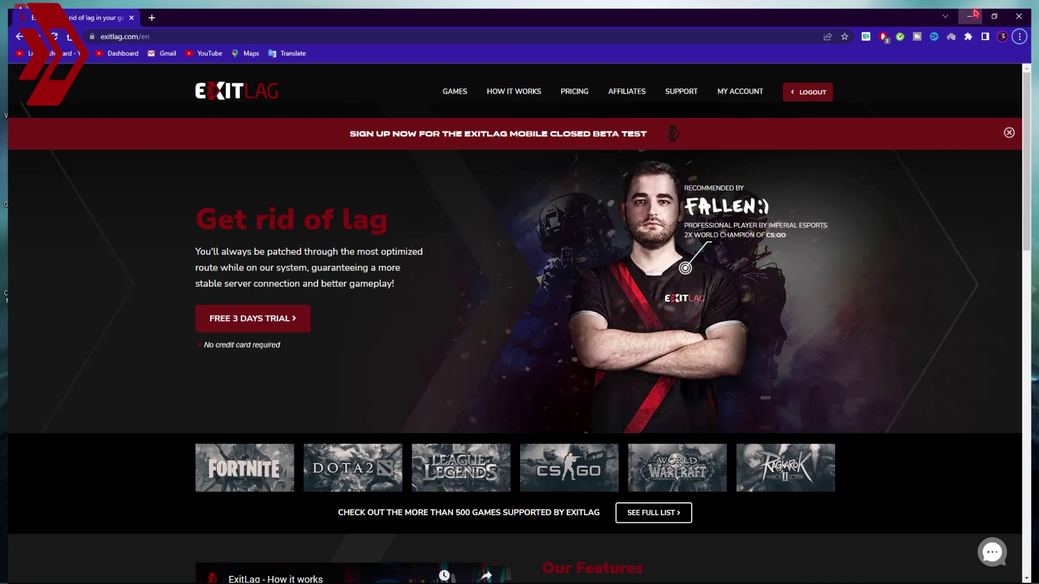
left_click(603, 571)
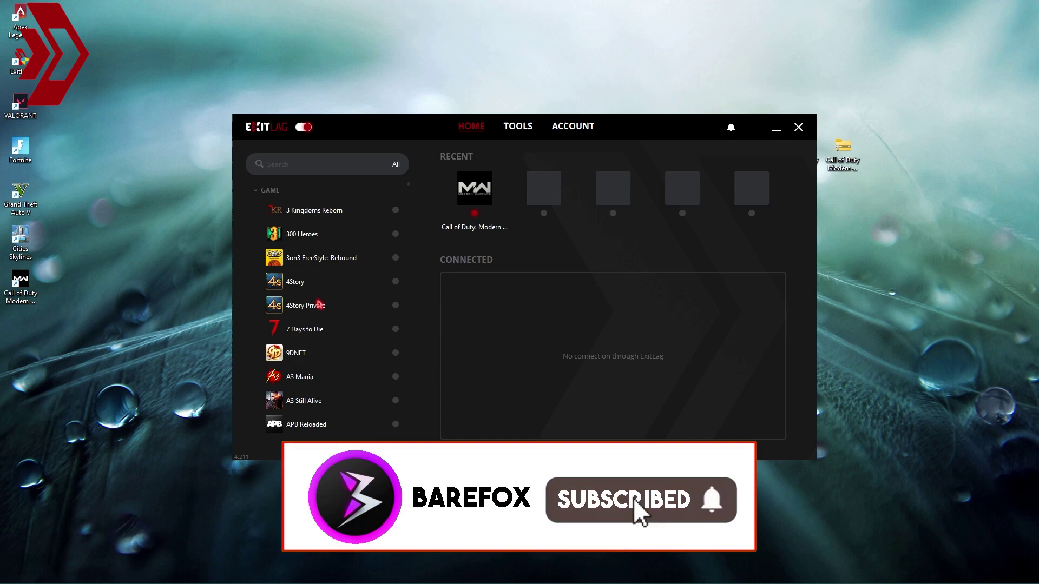
scroll(342, 307, "down", 5)
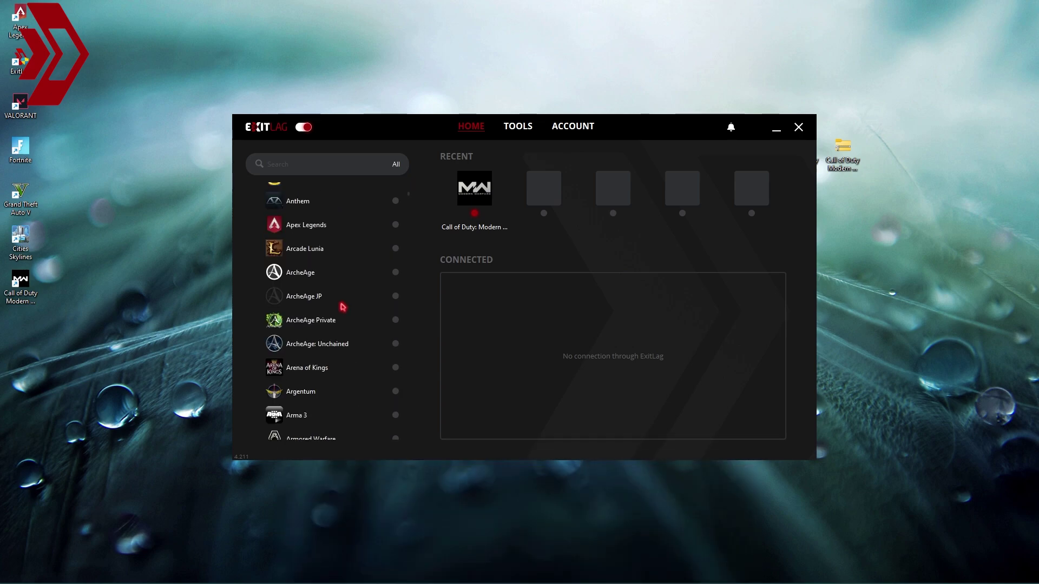
scroll(343, 307, "down", 10)
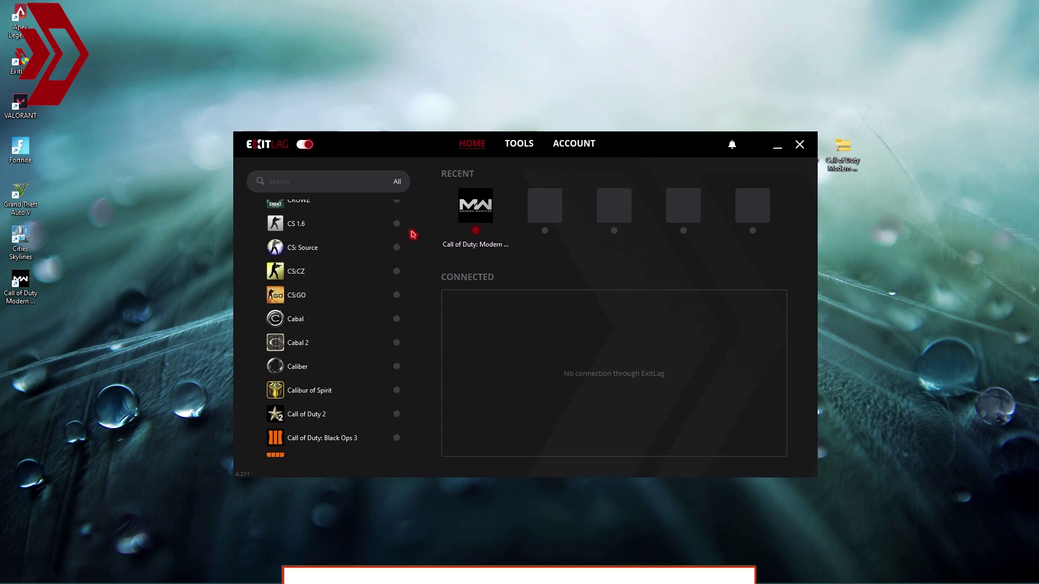
scroll(407, 227, "down", 15)
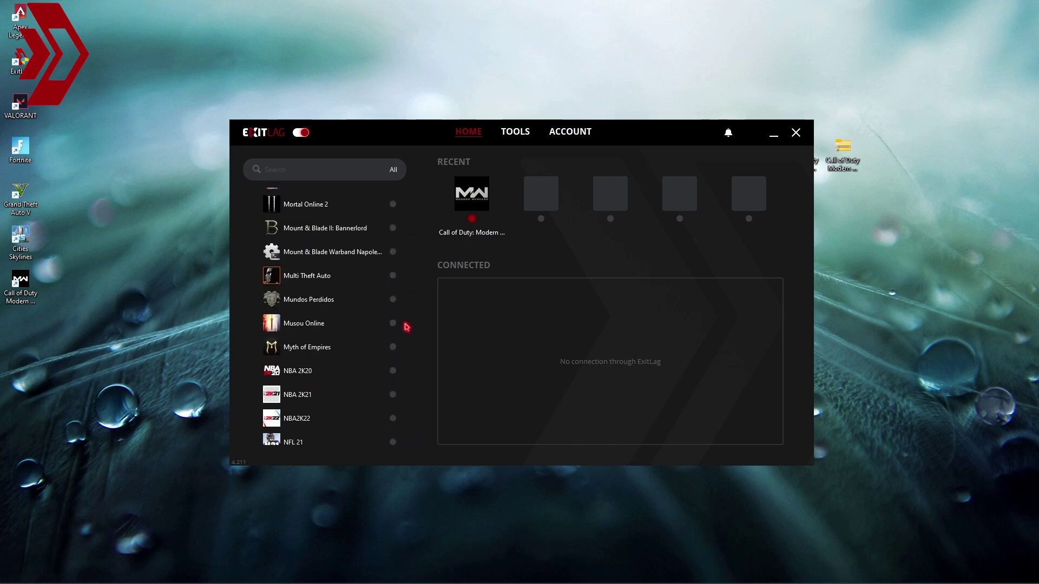
left_click_drag(406, 326, 410, 186)
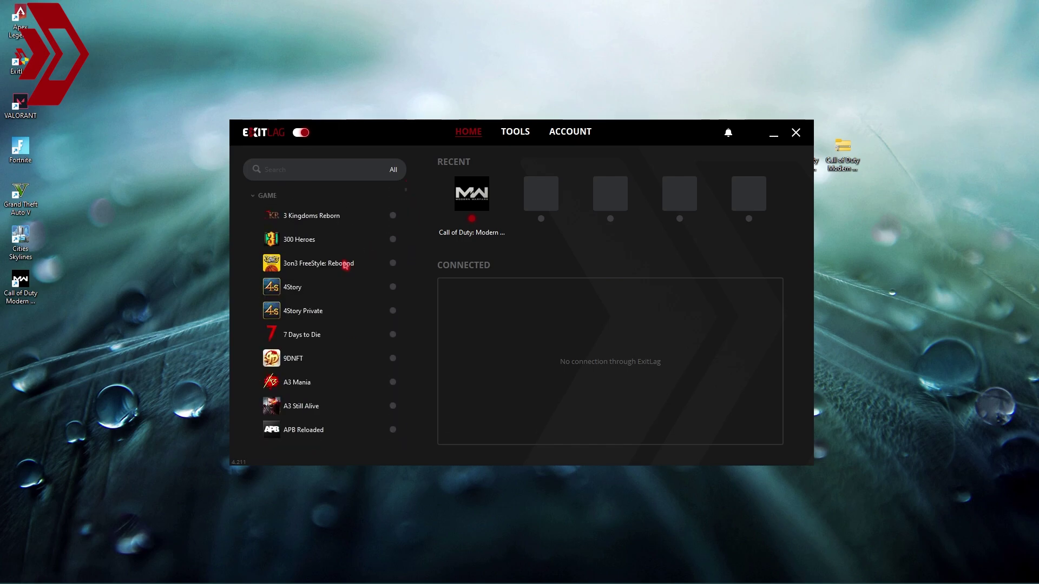
left_click(273, 169)
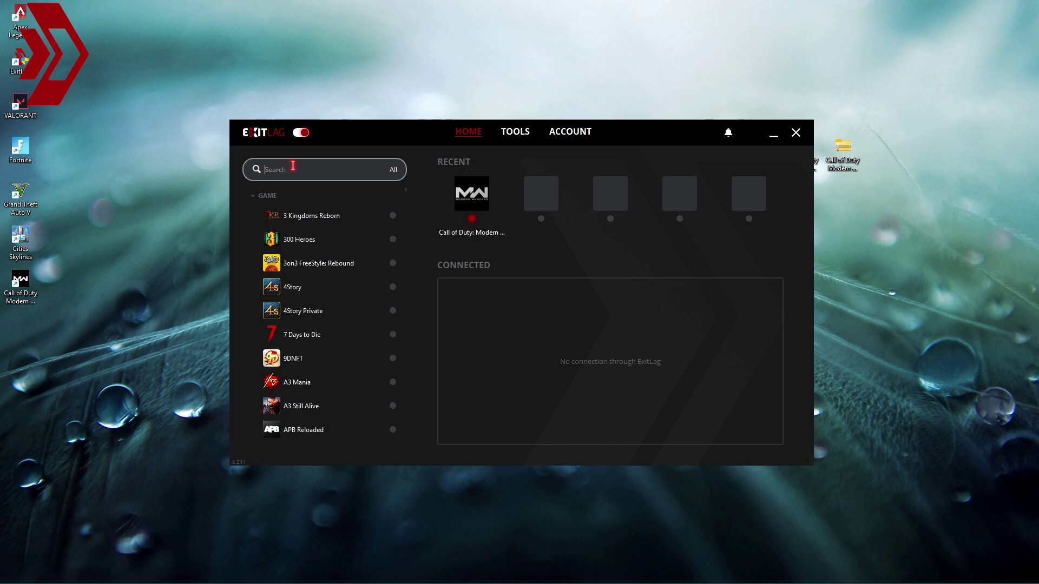
left_click(480, 193)
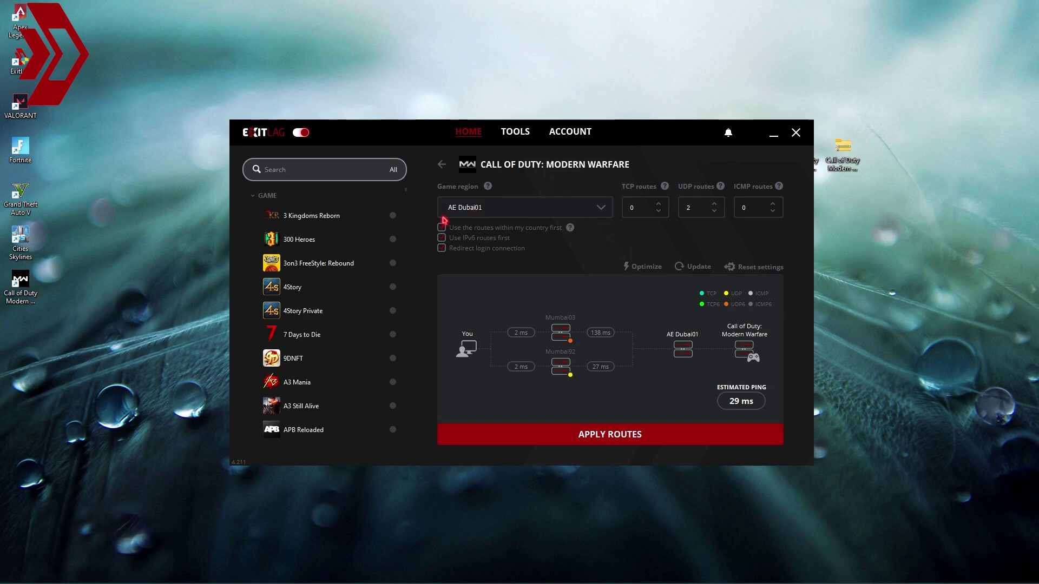
Keep the AE Dubai01 region, enable 'Use IPv6 routes first', and apply the routes.
left_click(489, 214)
scroll(489, 213, "down", 3)
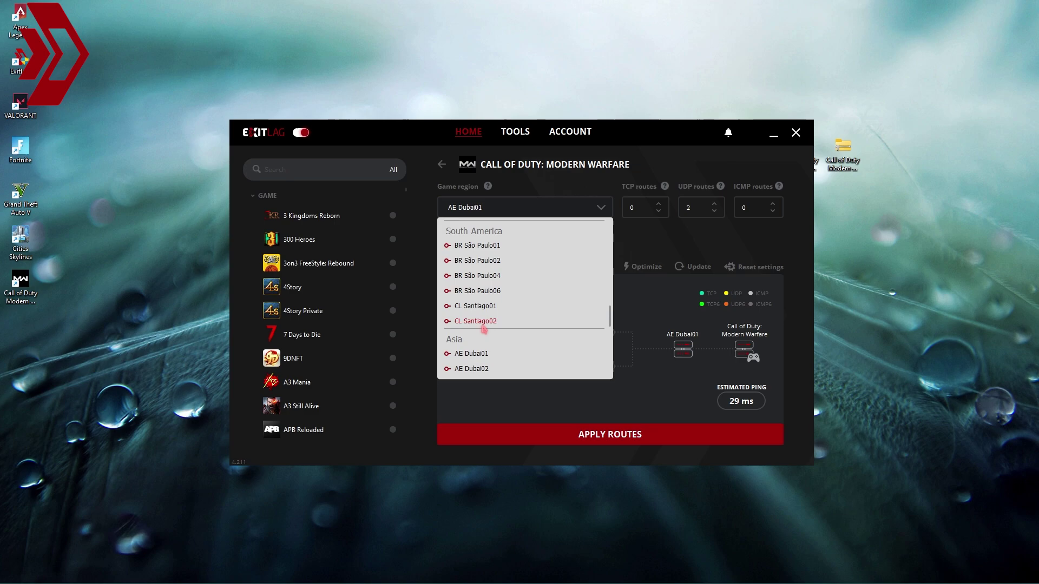
left_click(494, 212)
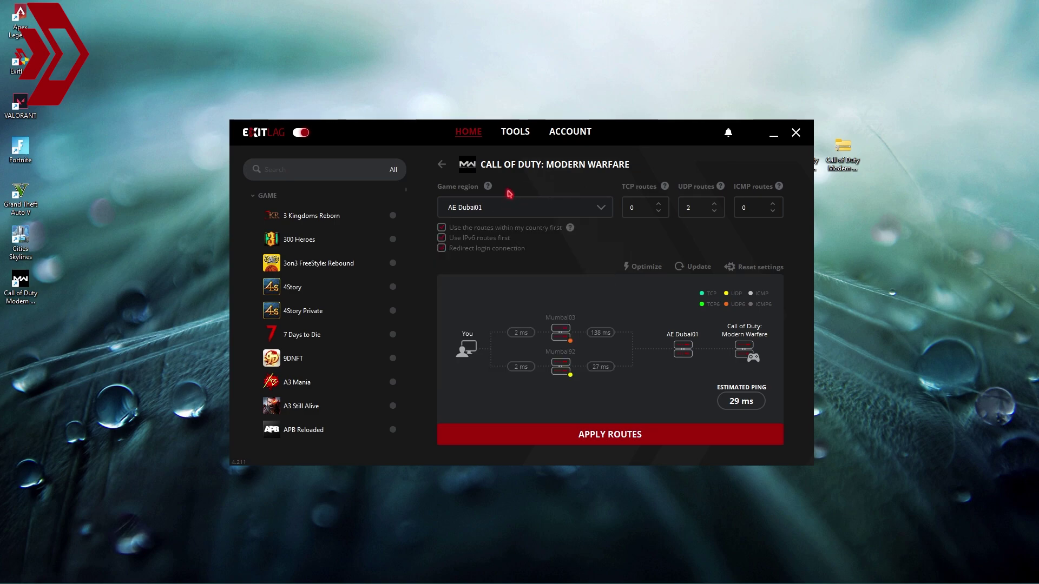
left_click(441, 237)
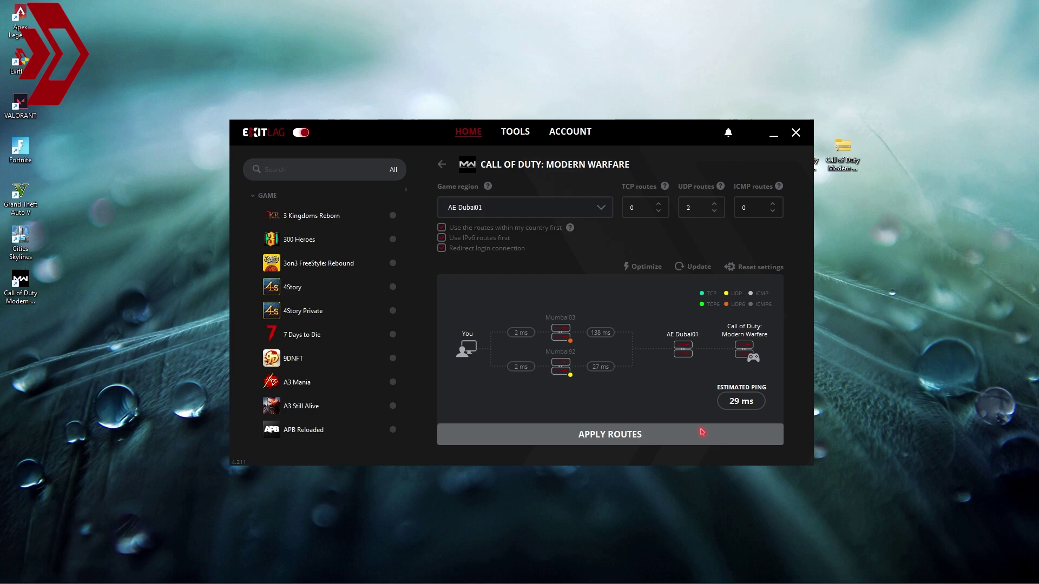
left_click(619, 435)
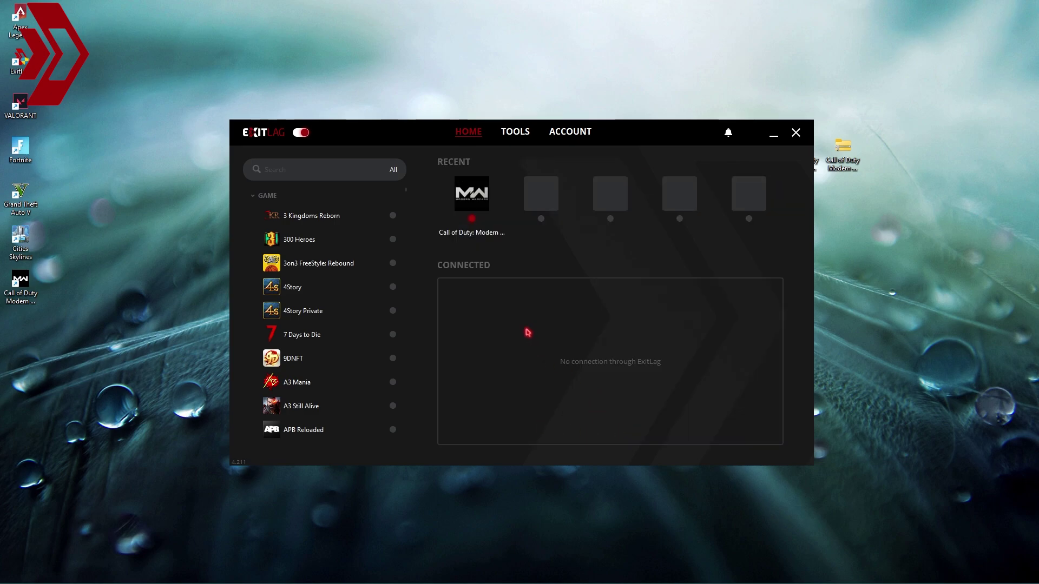
In General settings, keep autostart with Windows on and enable Smart and Realtime optimization.
left_click(520, 138)
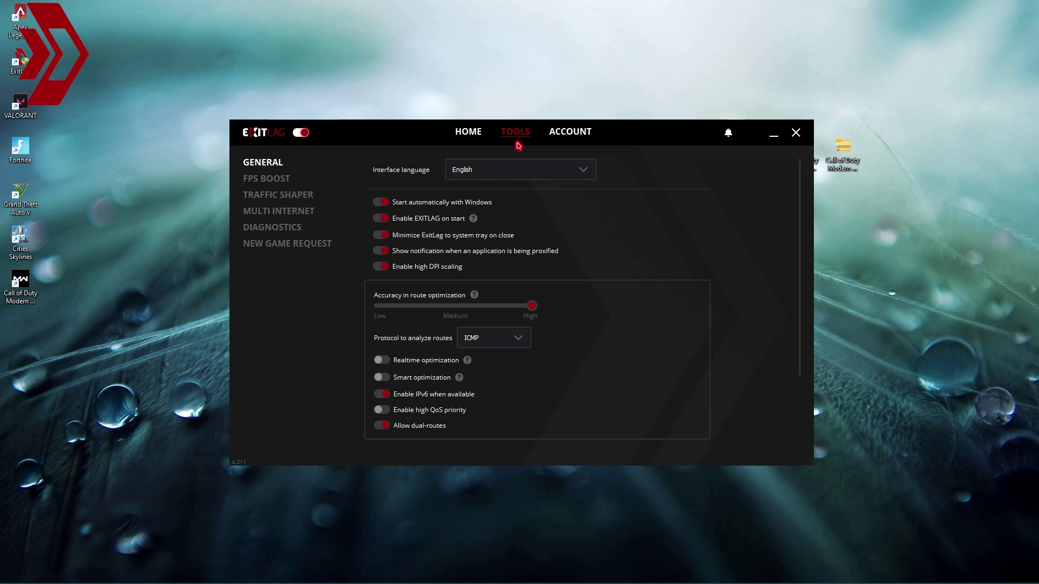
left_click(381, 202)
left_click(384, 201)
left_click(381, 375)
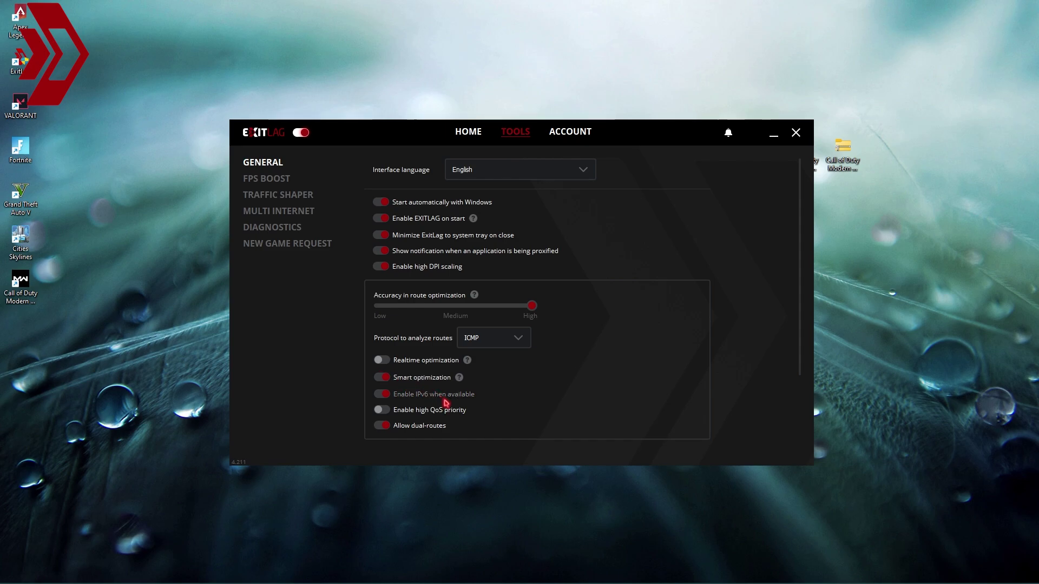
left_click(385, 362)
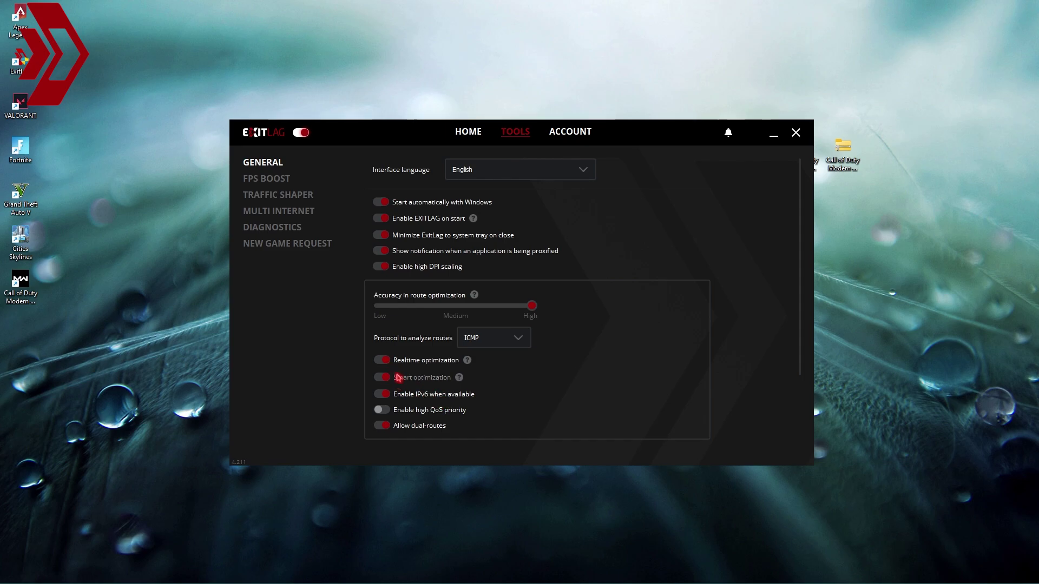
Enable maximum processing priority for games under FPS Boost.
left_click(275, 185)
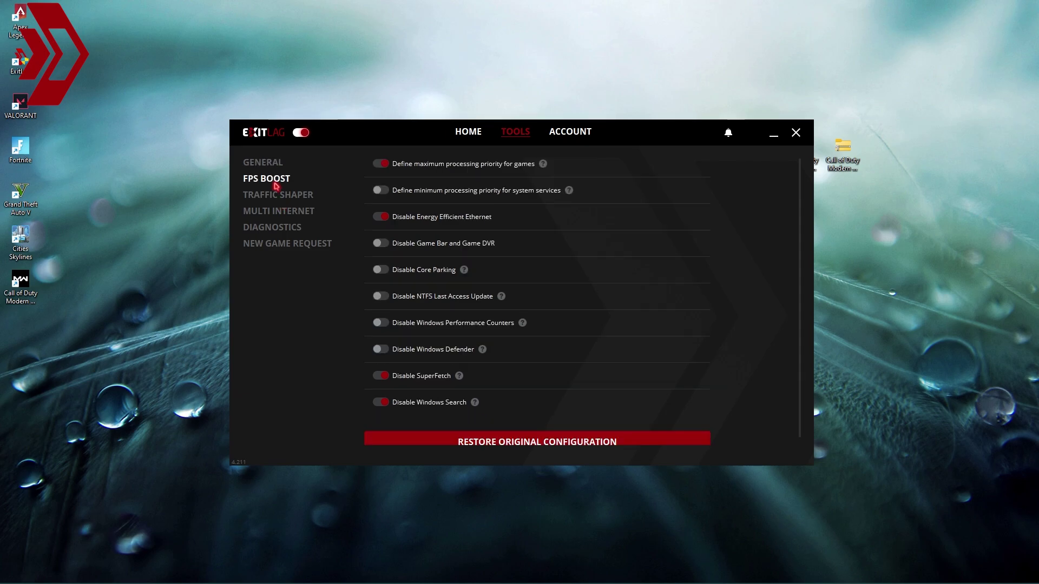
left_click(381, 164)
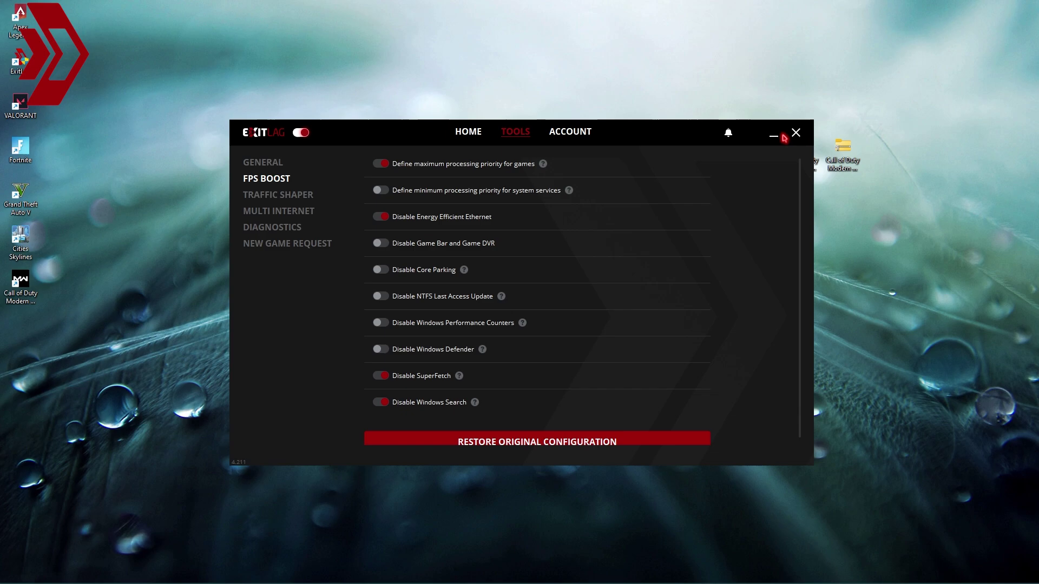
left_click(483, 139)
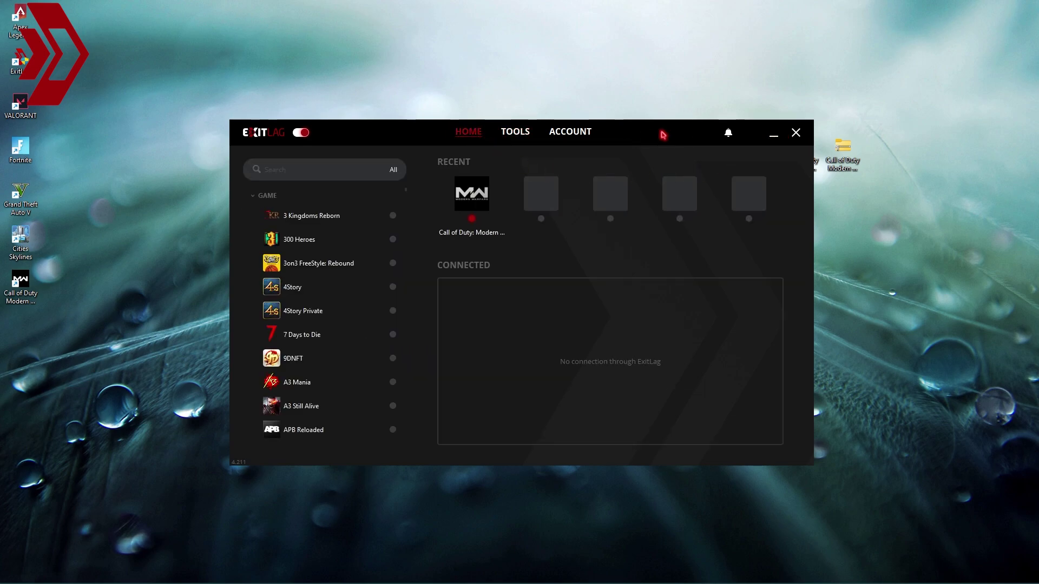
Minimize ExitLag and scroll through the exitlag.com subscription plans and payment methods.
left_click(775, 137)
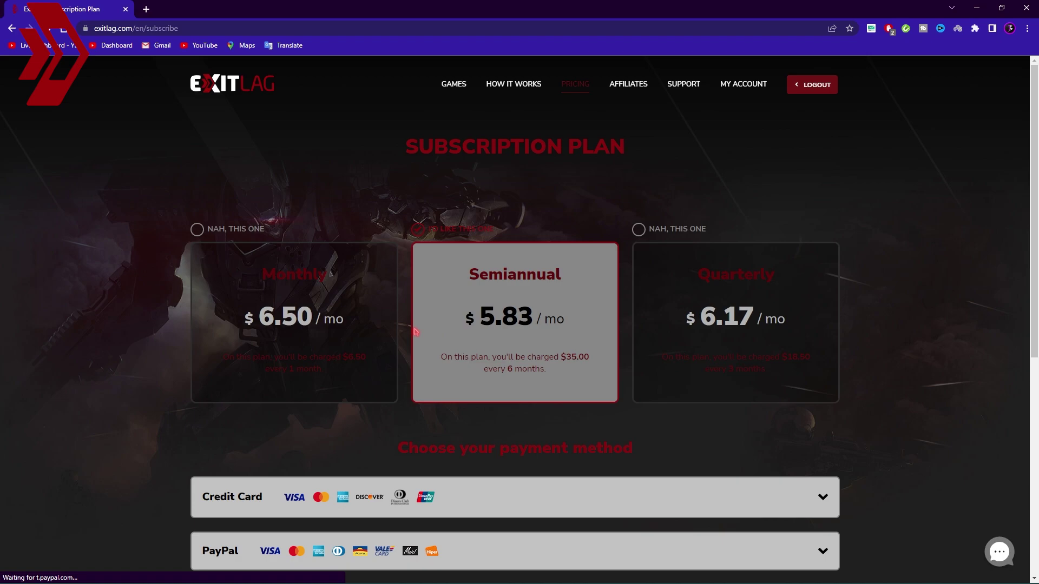
scroll(534, 330, "down", 4)
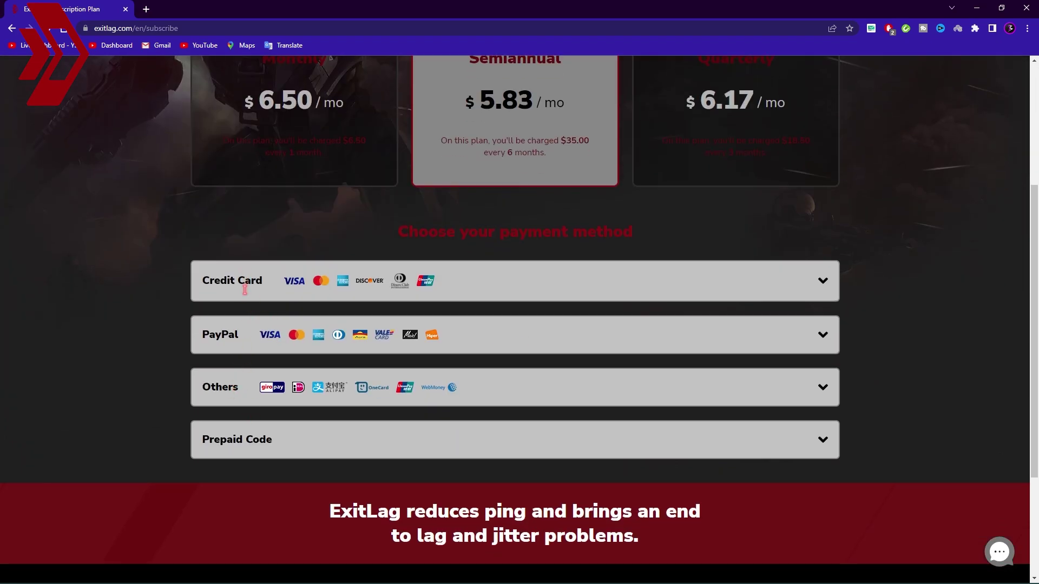
scroll(222, 423, "up", 4)
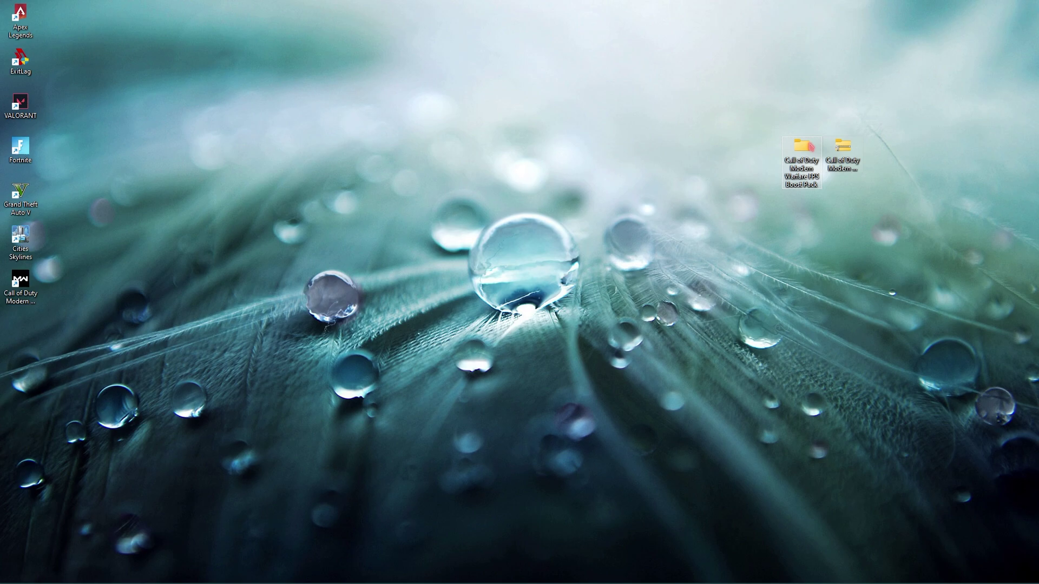
Open the FPS Boost Pack folder and then its 1- Registry Optimizations subfolder.
double_click(805, 150)
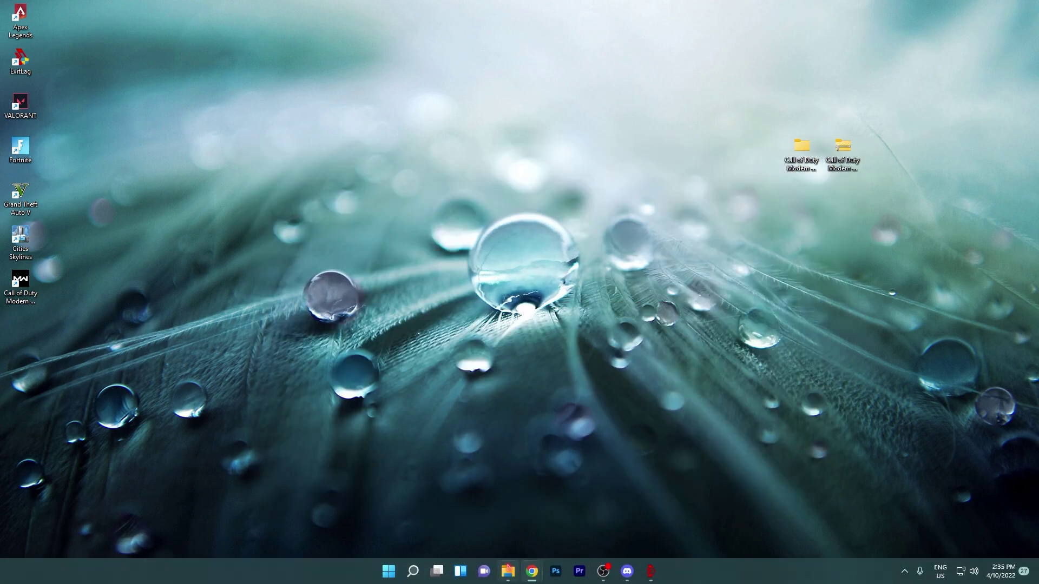
left_click(507, 571)
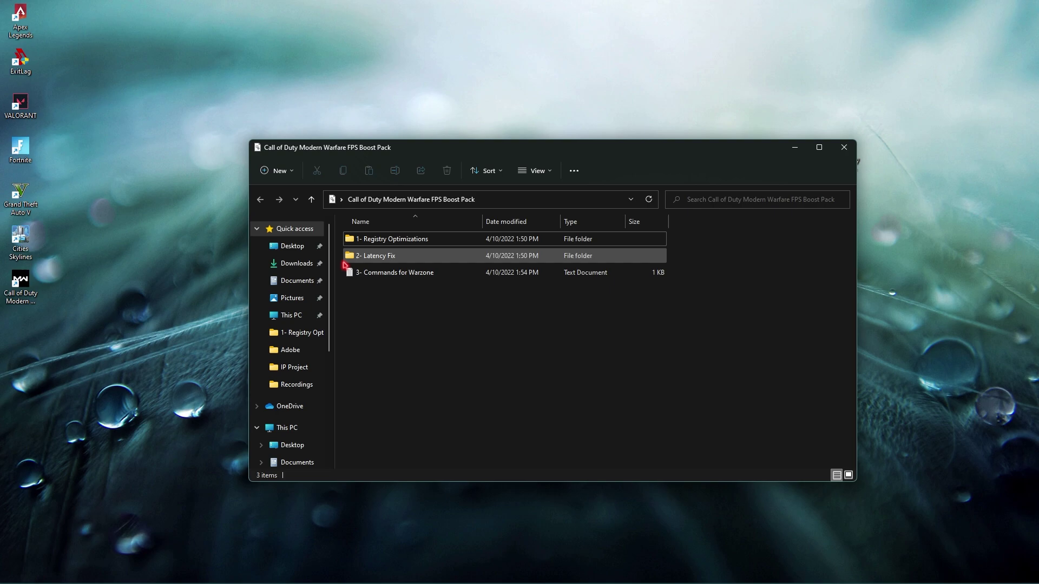
left_click(411, 242)
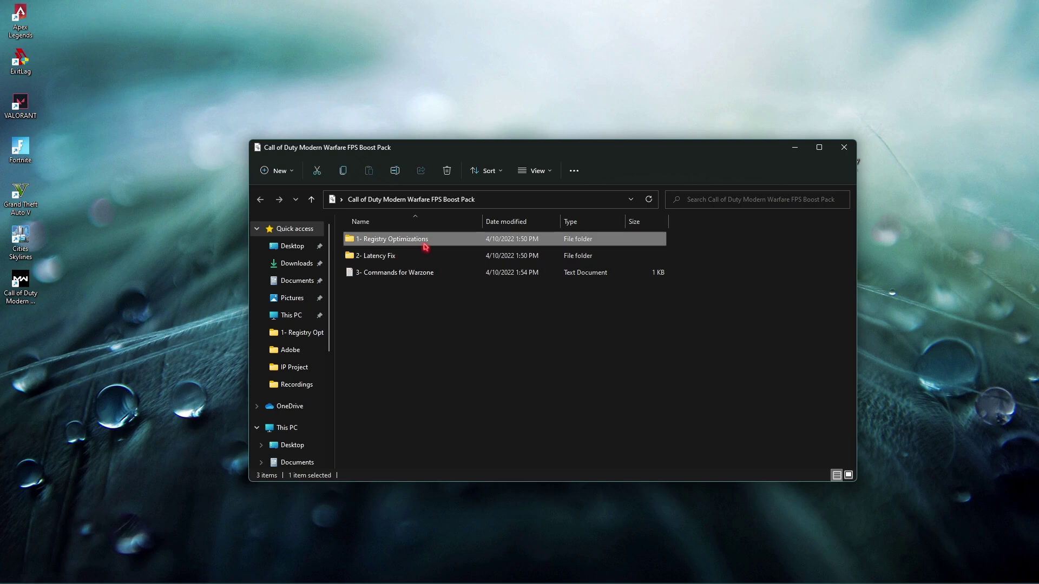
double_click(425, 242)
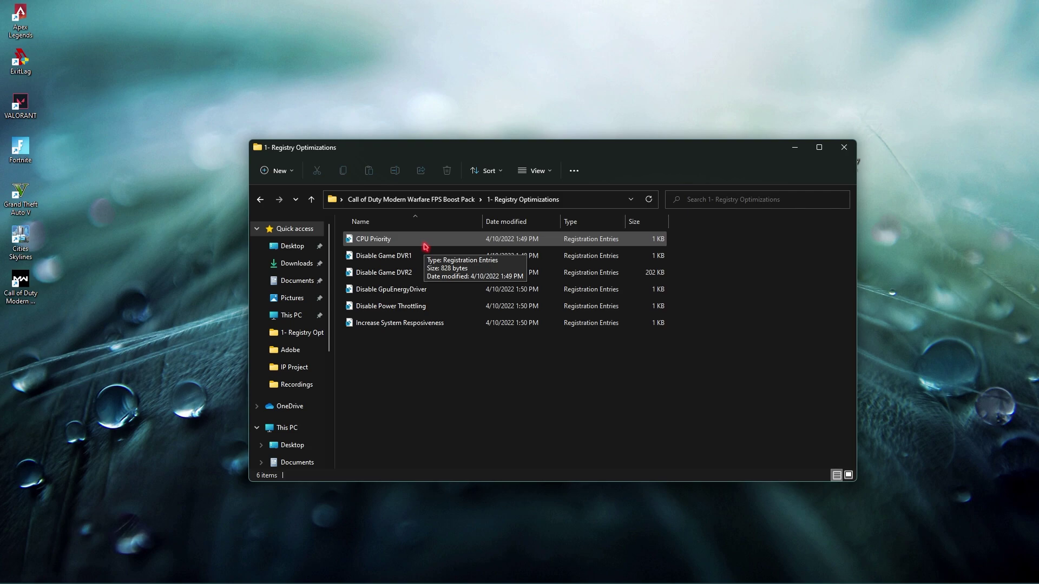
Look through the registry files and view Increase System Resposiveness in Notepad, then close it.
left_click(425, 246)
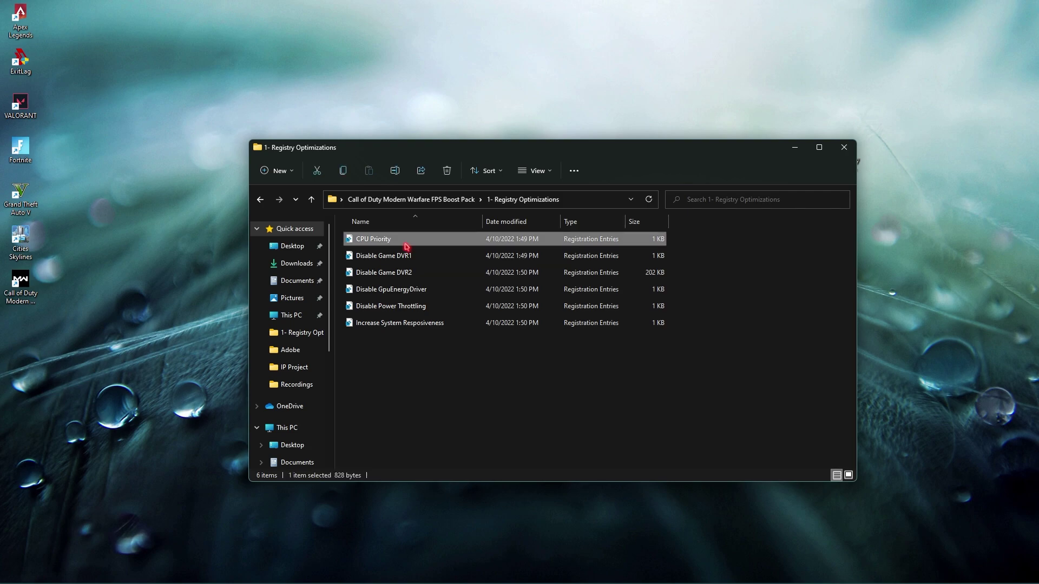
left_click(413, 307)
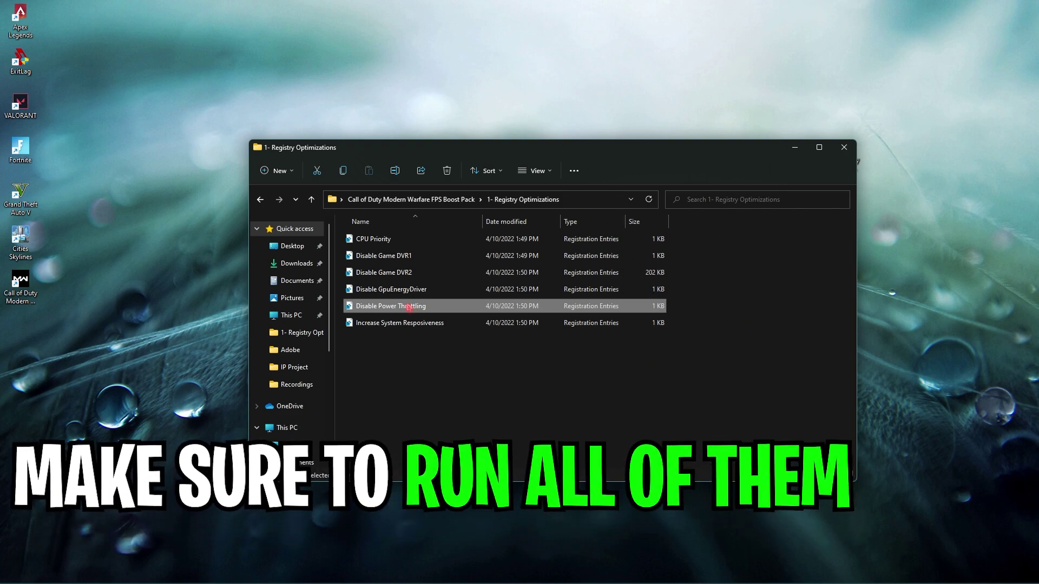
left_click(387, 323)
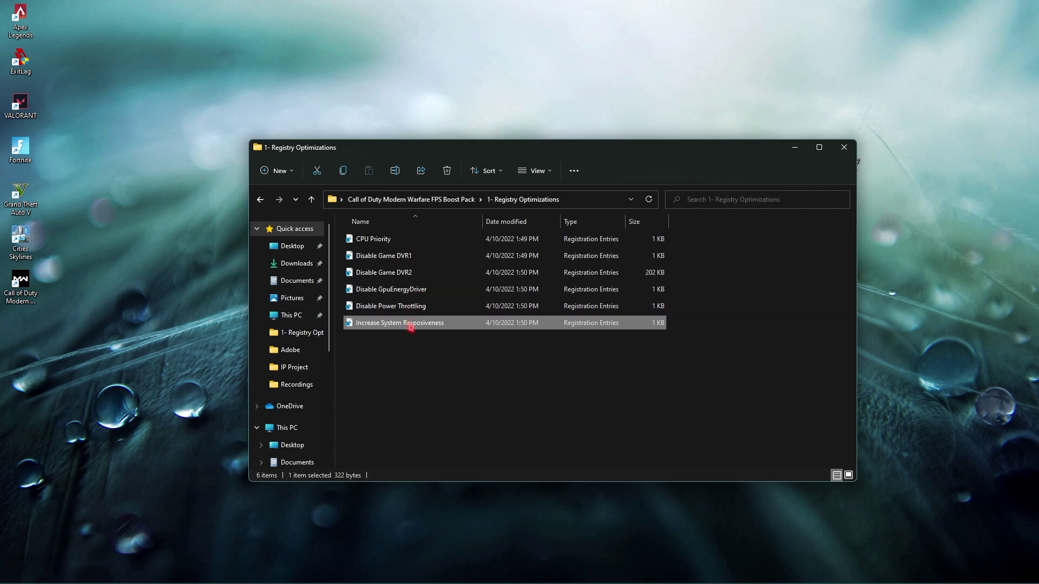
right_click(437, 322)
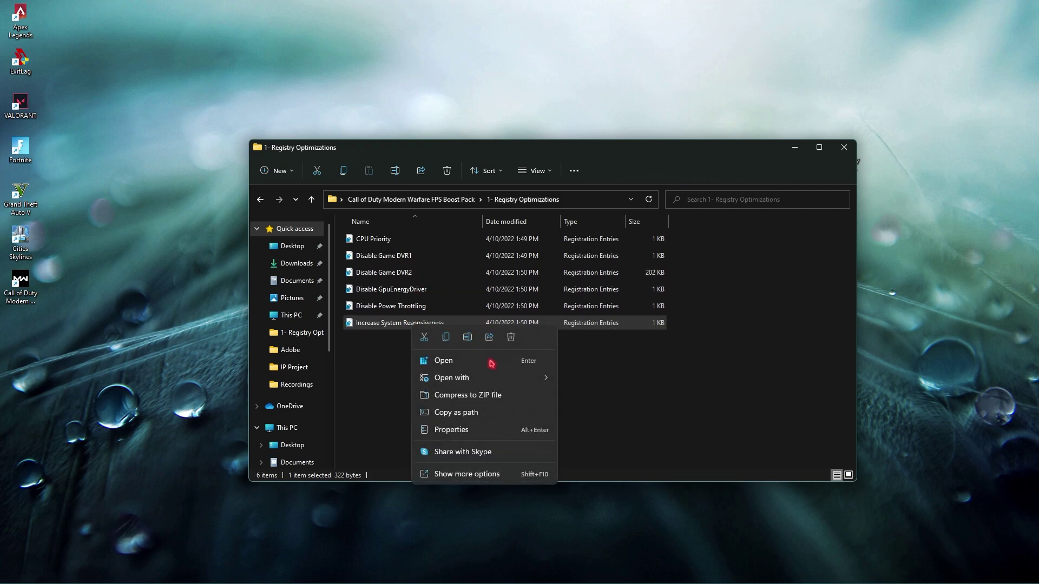
left_click(490, 475)
left_click(512, 255)
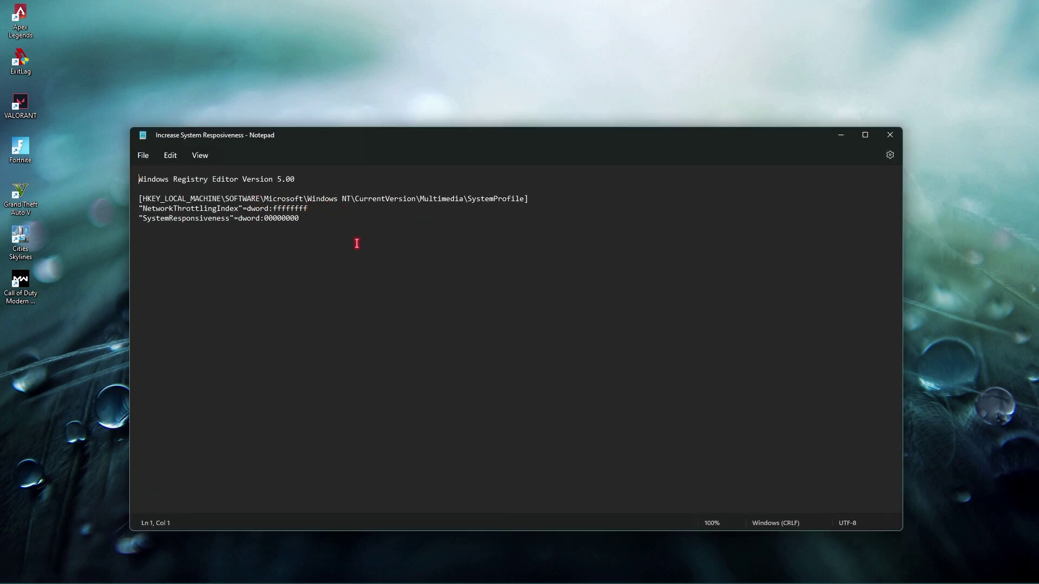
key("alt+F4")
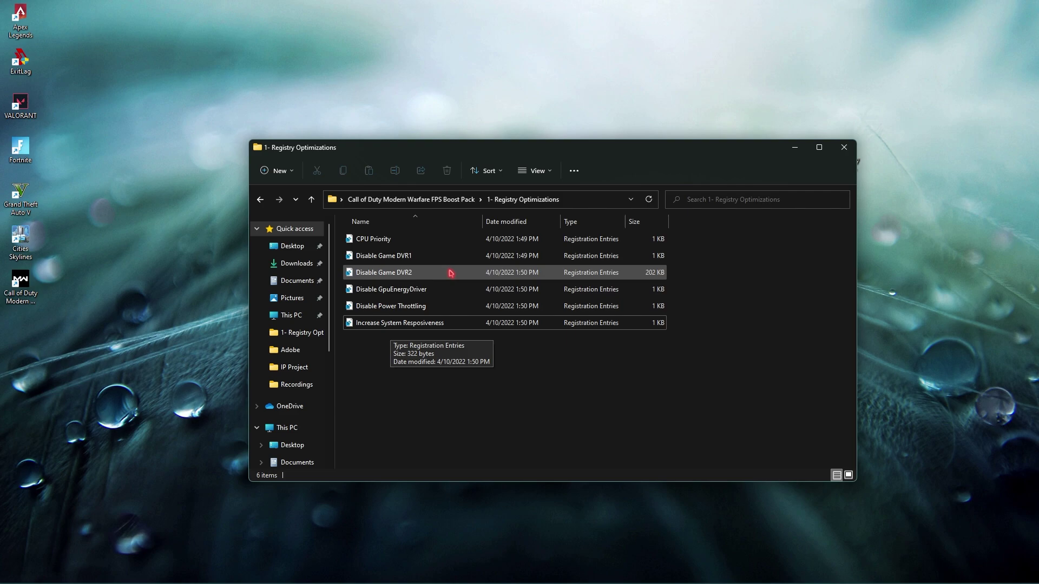
Select all six registry files, clear the selection, then select the CPU Priority file.
left_click_drag(408, 392, 390, 350)
left_click(390, 343)
left_click(392, 242)
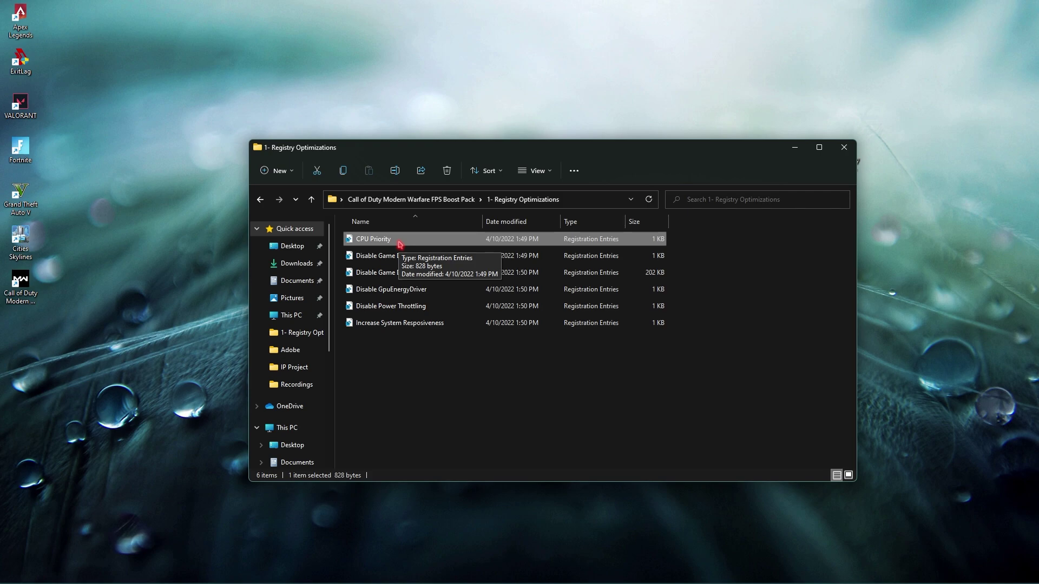
Run TimerResolution from 2- Latency Fix, set Maximum to get 0.496 ms, then return to FPS Boost Pack.
left_click(455, 201)
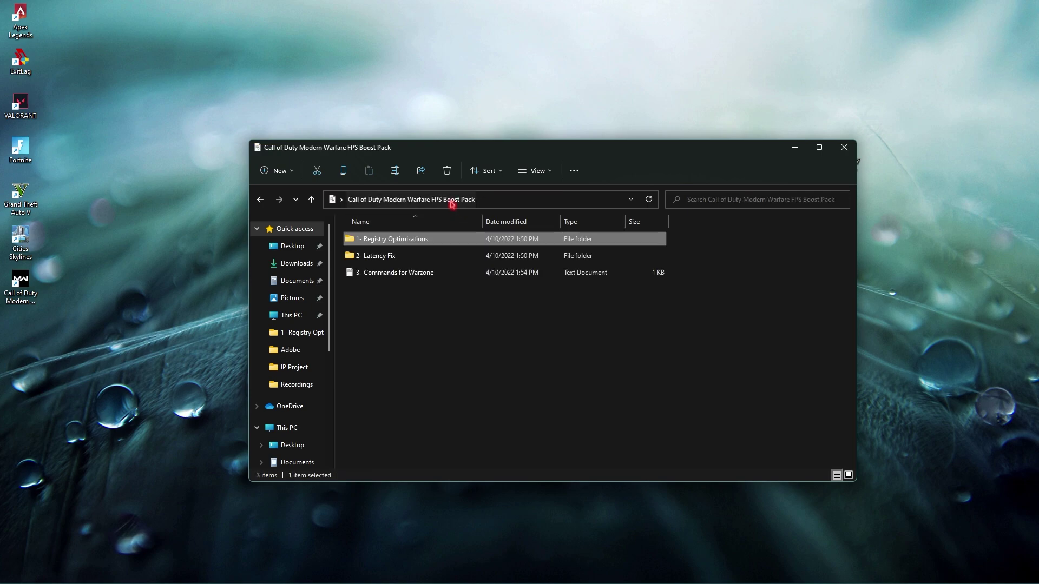
double_click(399, 263)
double_click(398, 239)
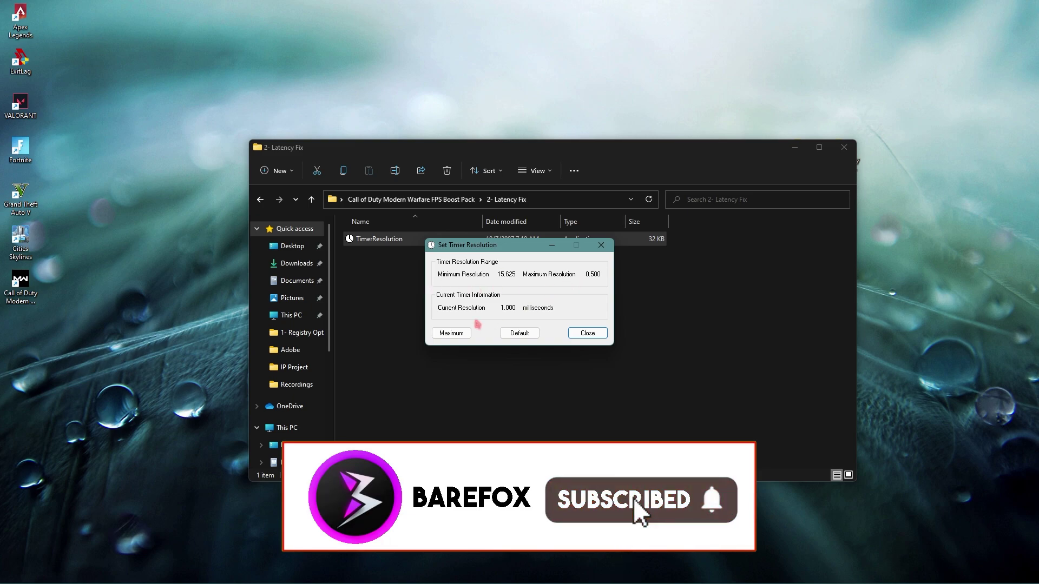
left_click(452, 334)
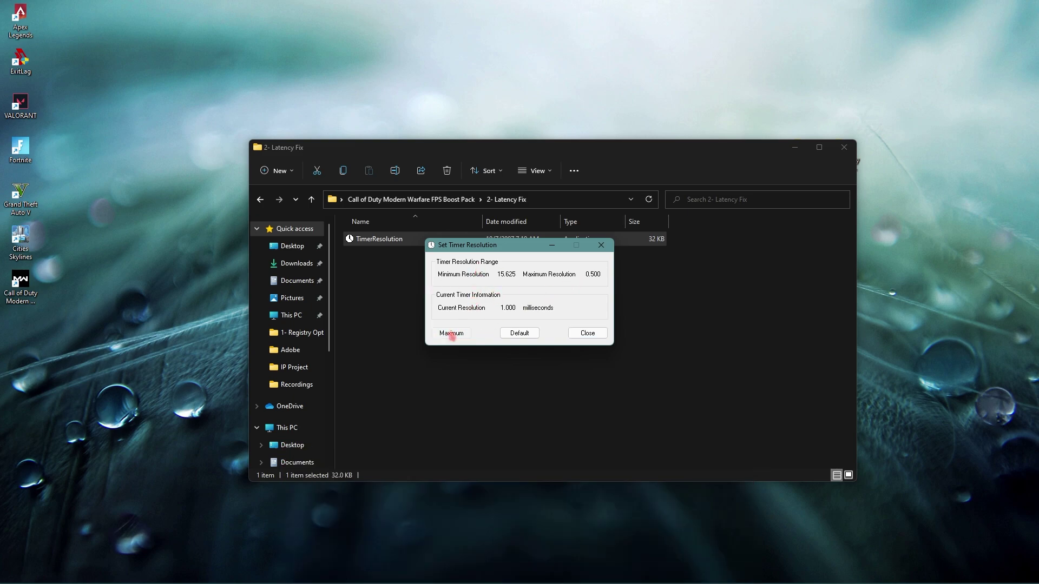
left_click(451, 333)
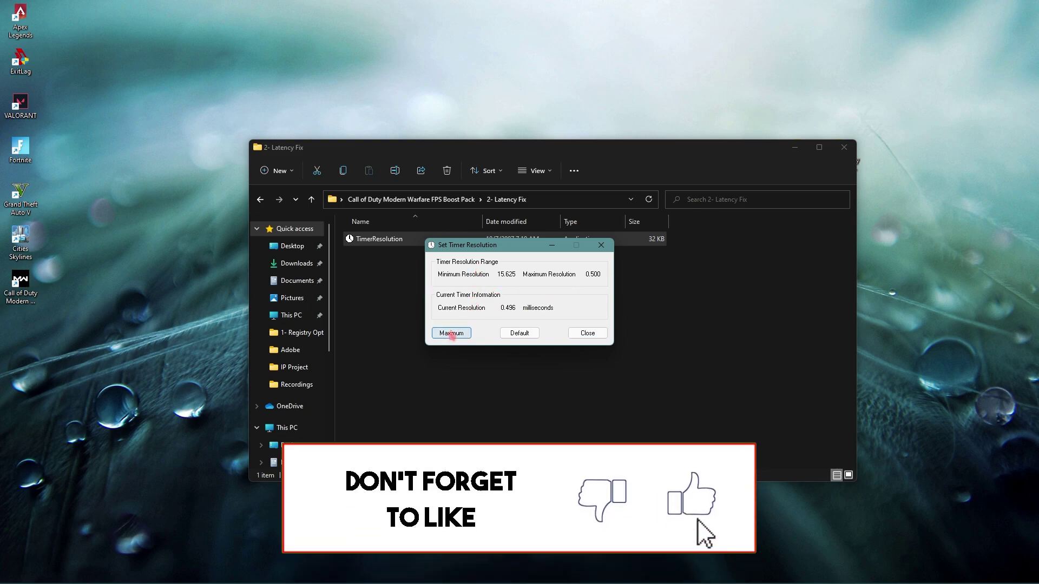
left_click(552, 248)
key("alt+Up")
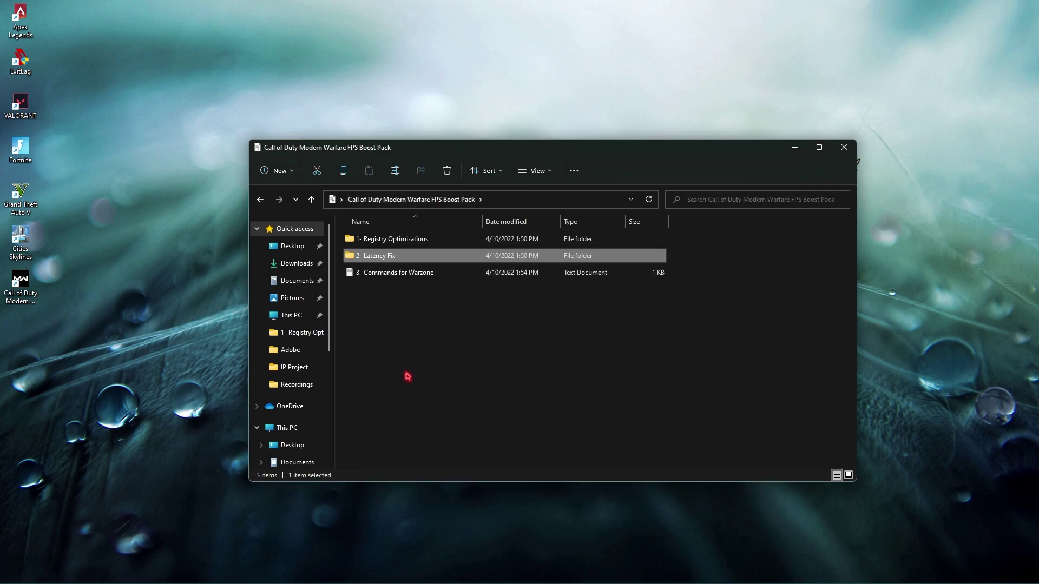
Open the 3- Commands for Warzone notes, then review and close Battle.net's General app settings.
double_click(403, 276)
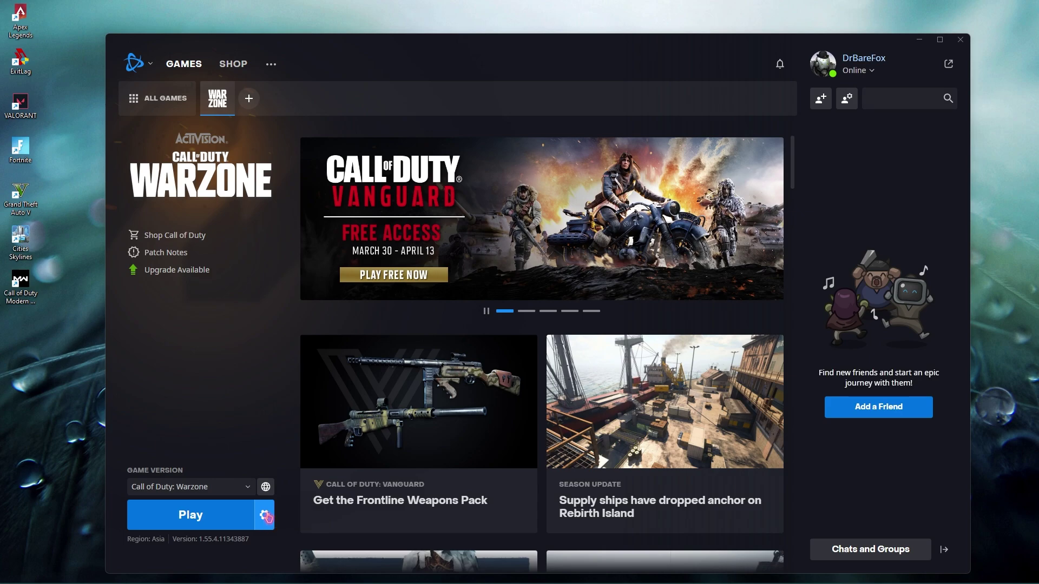
left_click(267, 518)
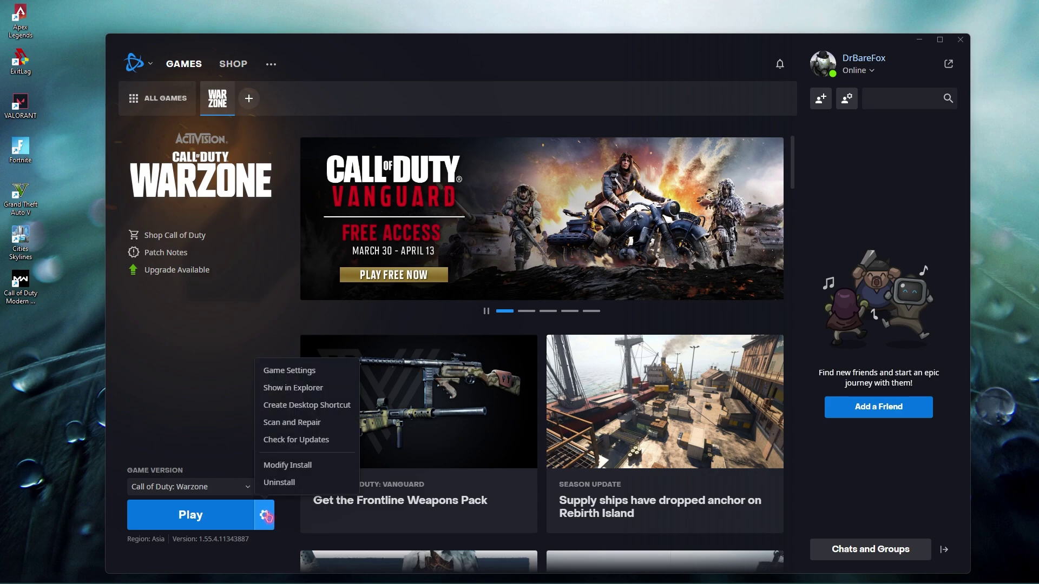
left_click(290, 382)
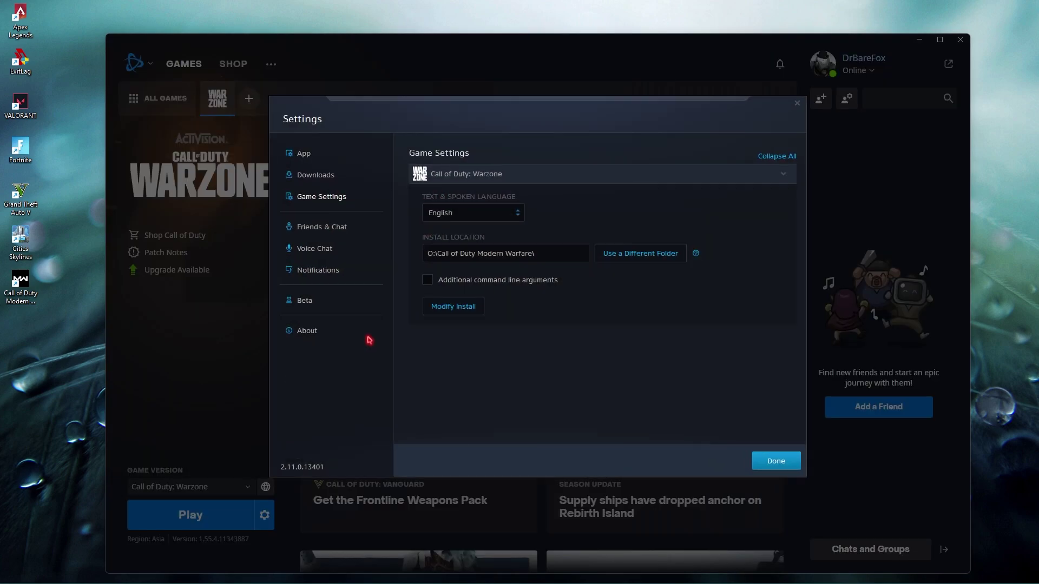
left_click(301, 154)
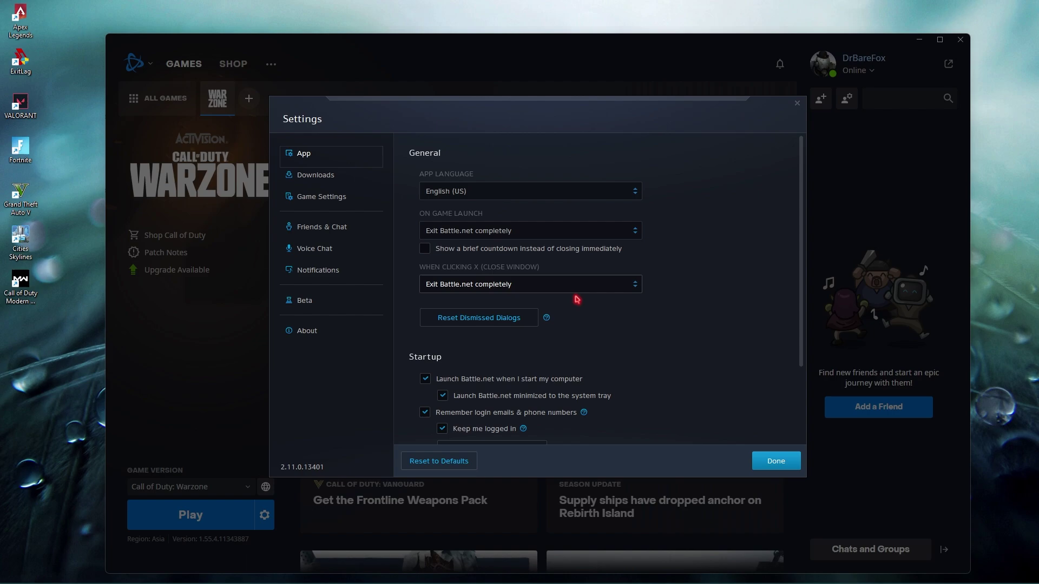
scroll(529, 305, "down", 1)
scroll(531, 307, "up", 1)
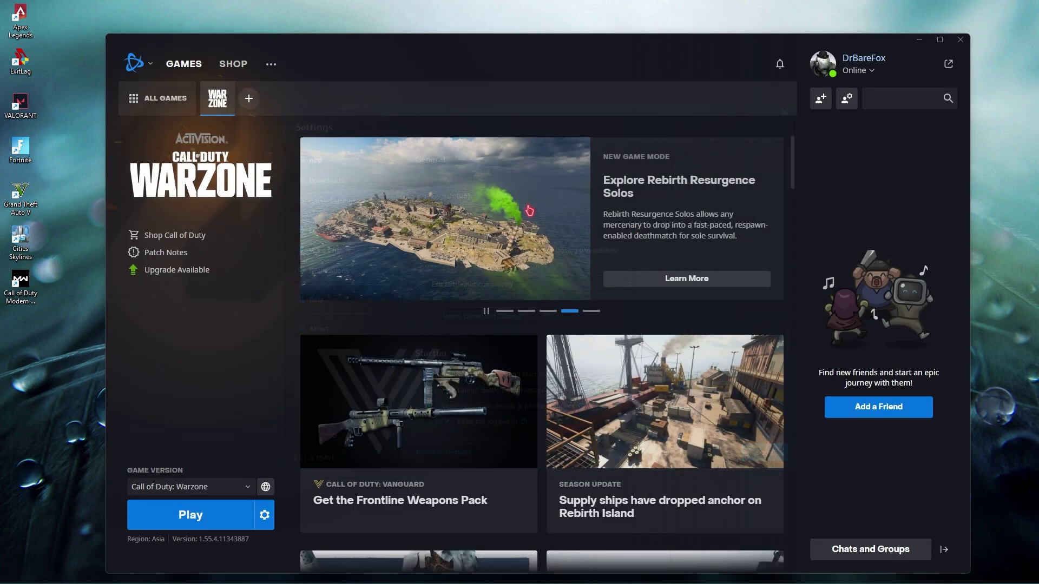
left_click(797, 103)
Expand Warzone in Battle.net's game settings and enable additional command line arguments.
left_click(264, 517)
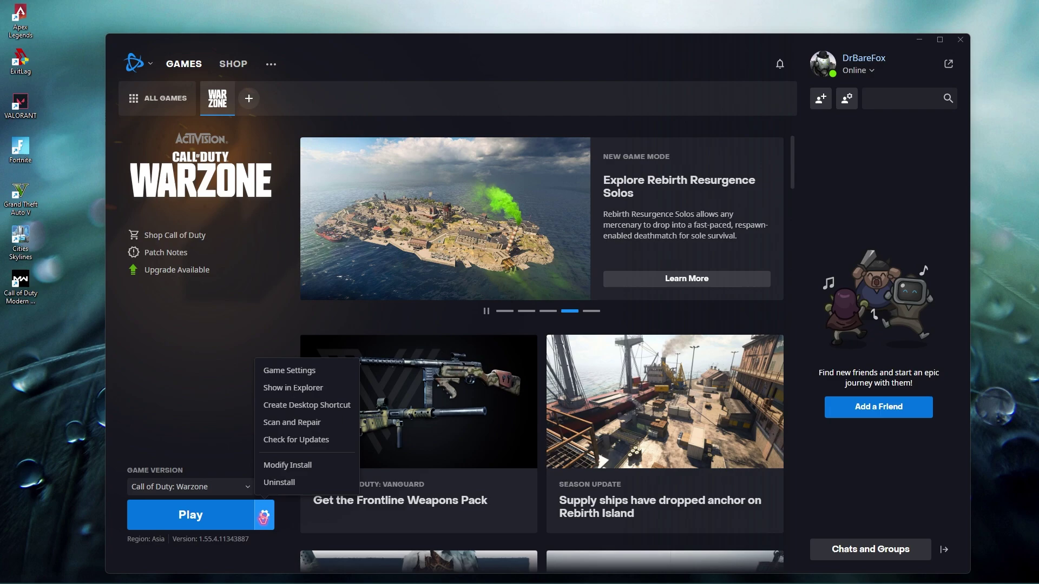
left_click(301, 370)
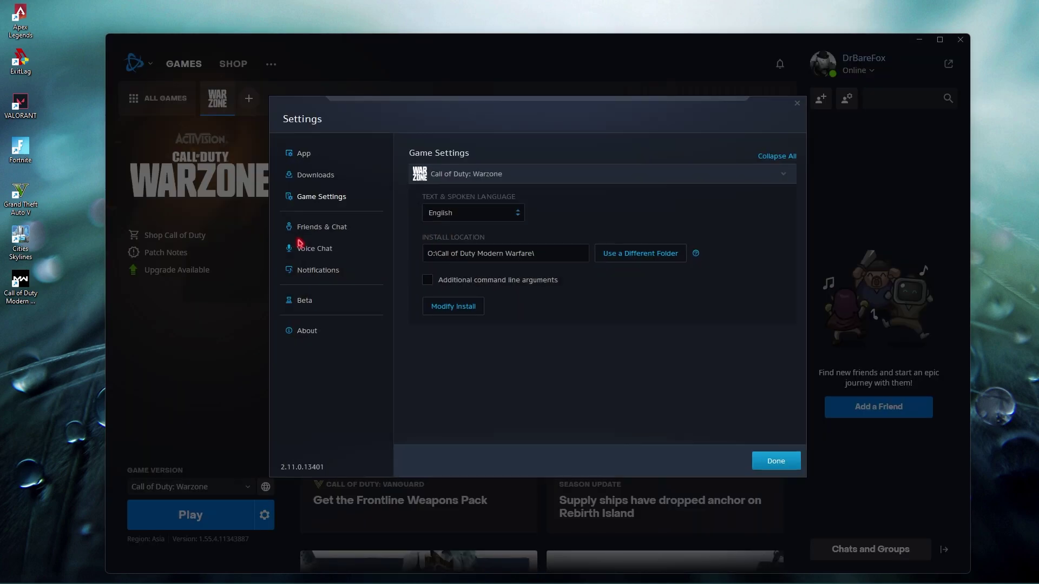
left_click(315, 202)
left_click(466, 173)
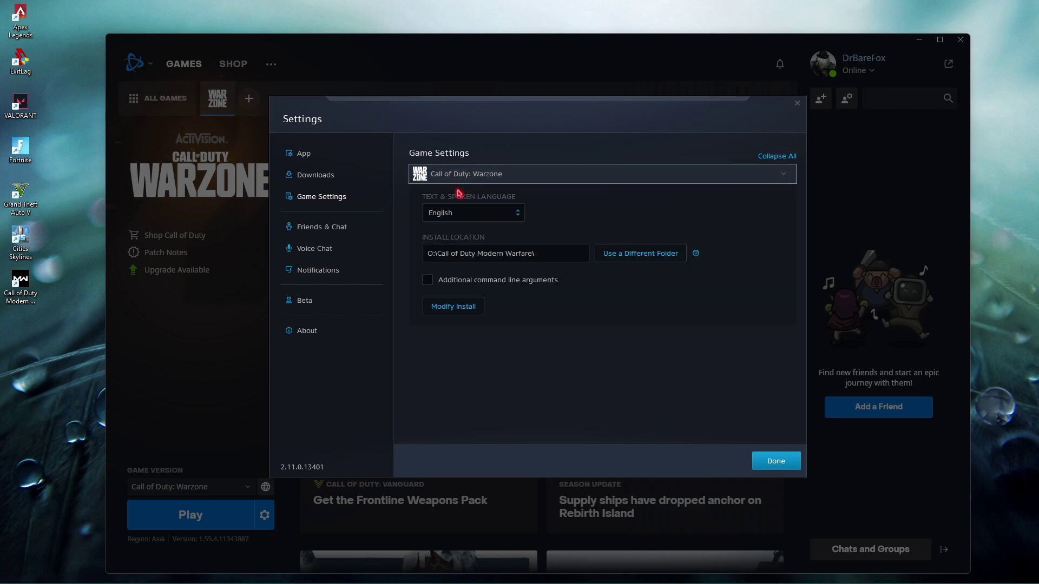
left_click(428, 279)
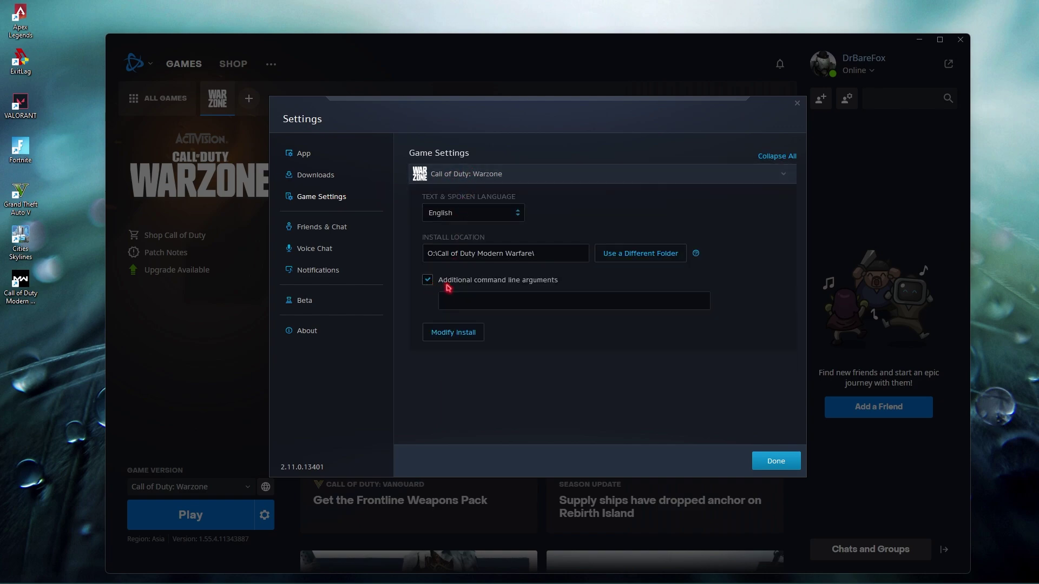
Copy -D3D11 from the commands note into the argument field, save, and select the powercfg command.
key("alt+Tab")
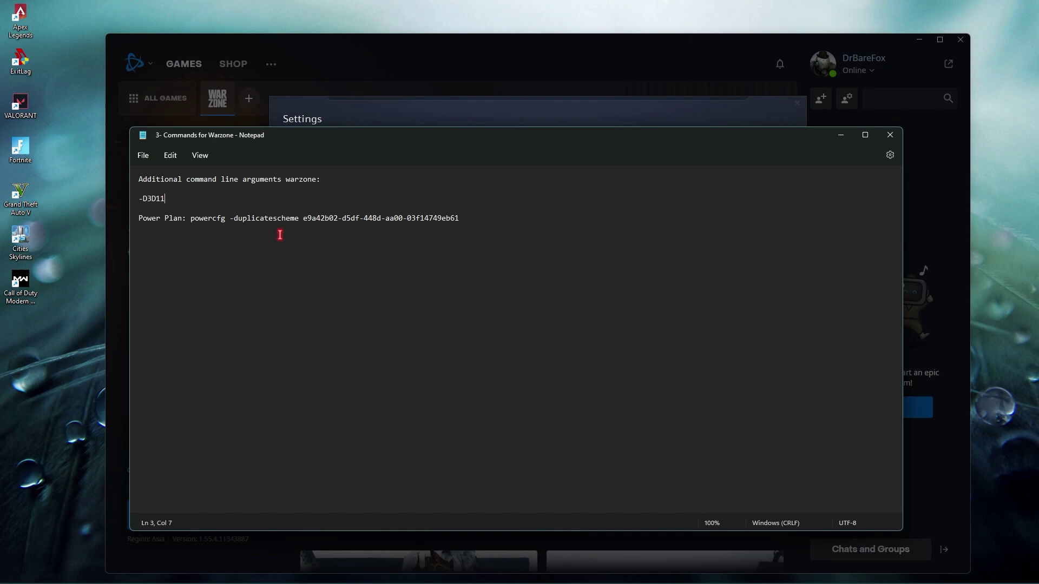
left_click_drag(188, 199, 137, 198)
left_click(144, 203)
left_click(840, 134)
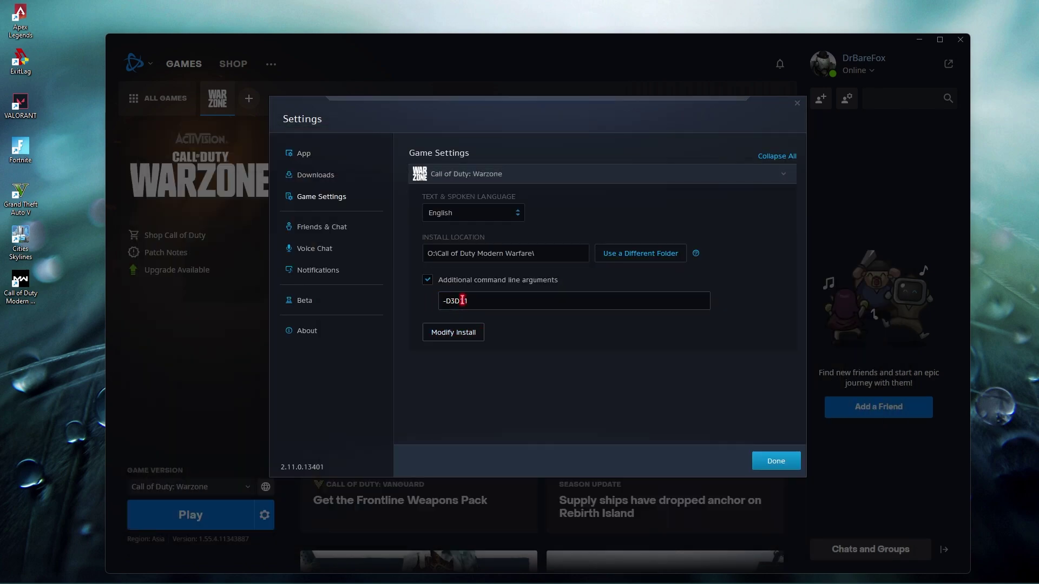
left_click(775, 461)
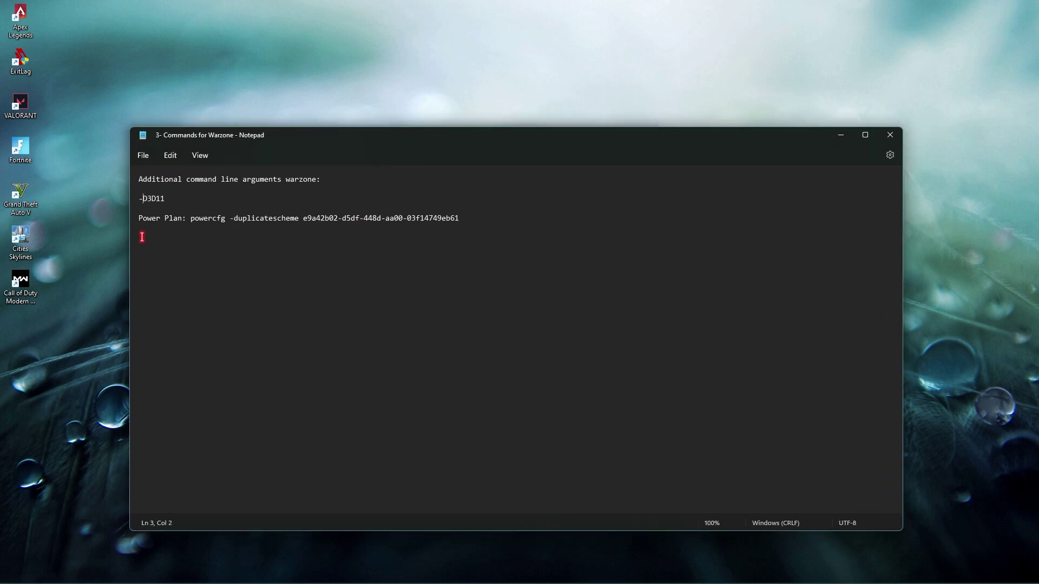
left_click_drag(191, 217, 463, 216)
Run the copied powercfg command in the admin Command Prompt to unlock Ultimate Performance.
key("ctrl+c")
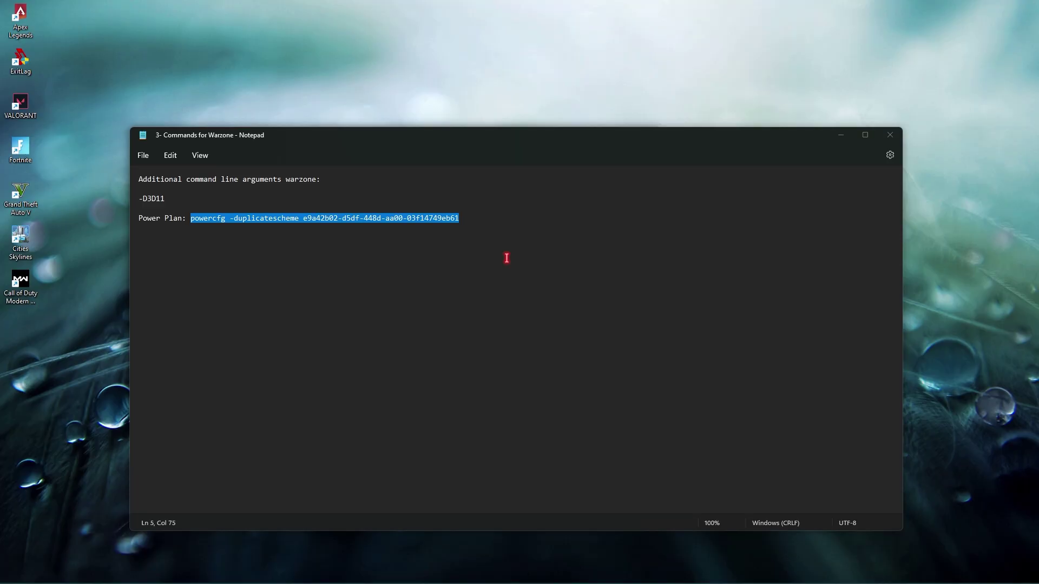
key("alt+Tab")
key("ctrl+v")
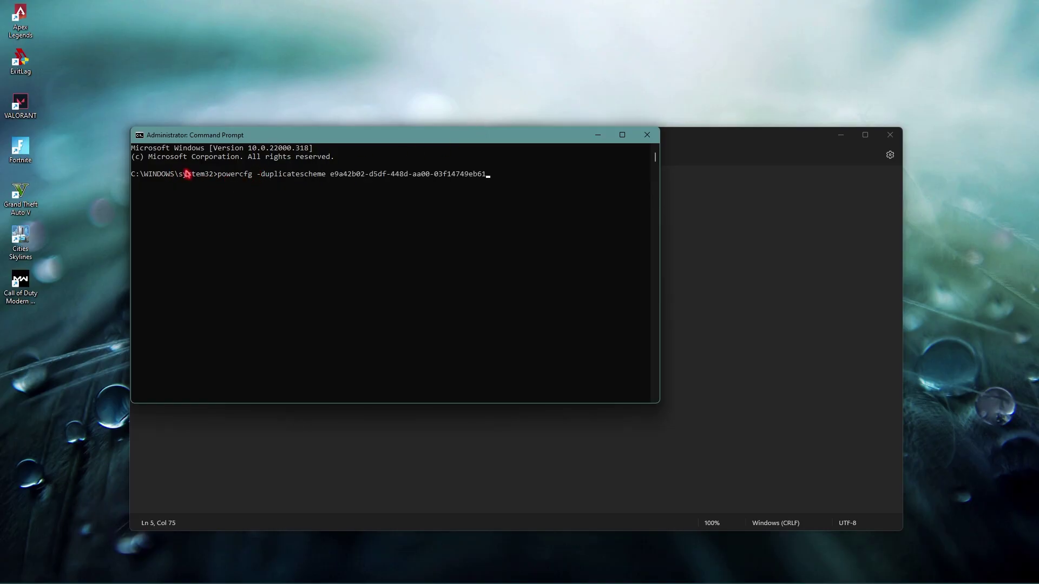
left_click(647, 135)
left_click(840, 134)
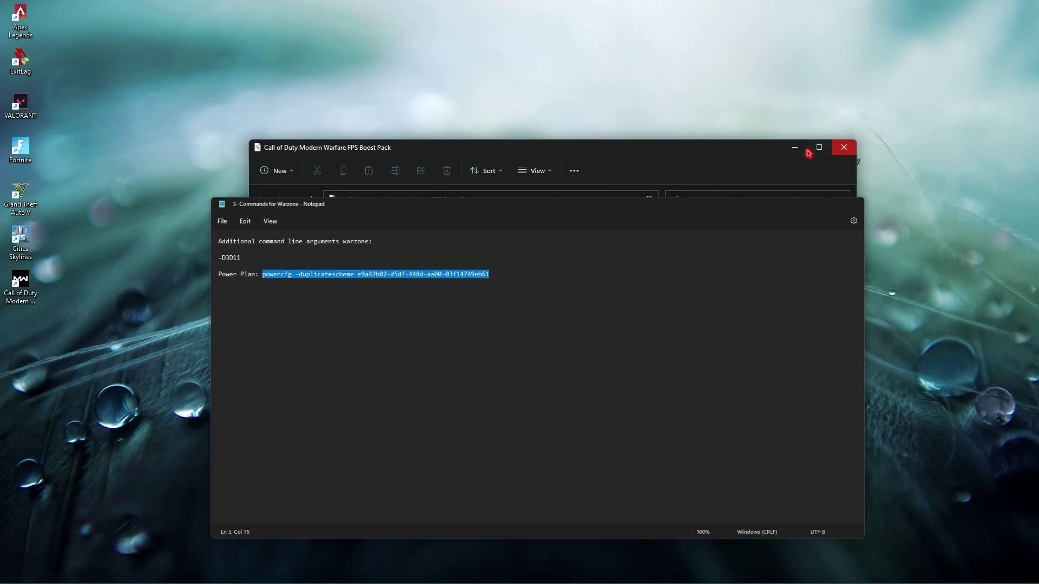
In Control Panel's Power Options, make Ultimate Performance the active power plan.
key("super")
type("control panel")
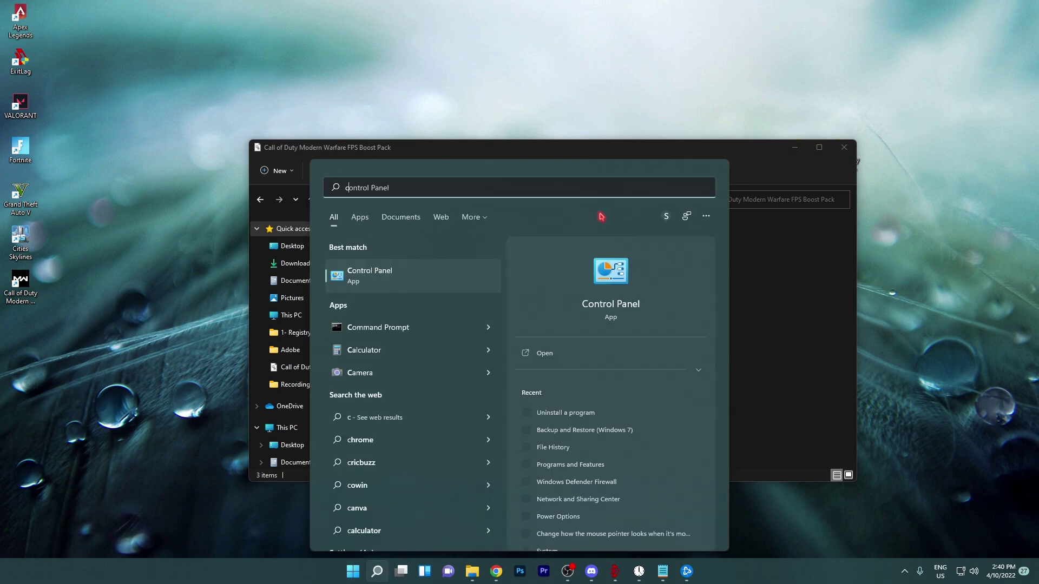
key("Return")
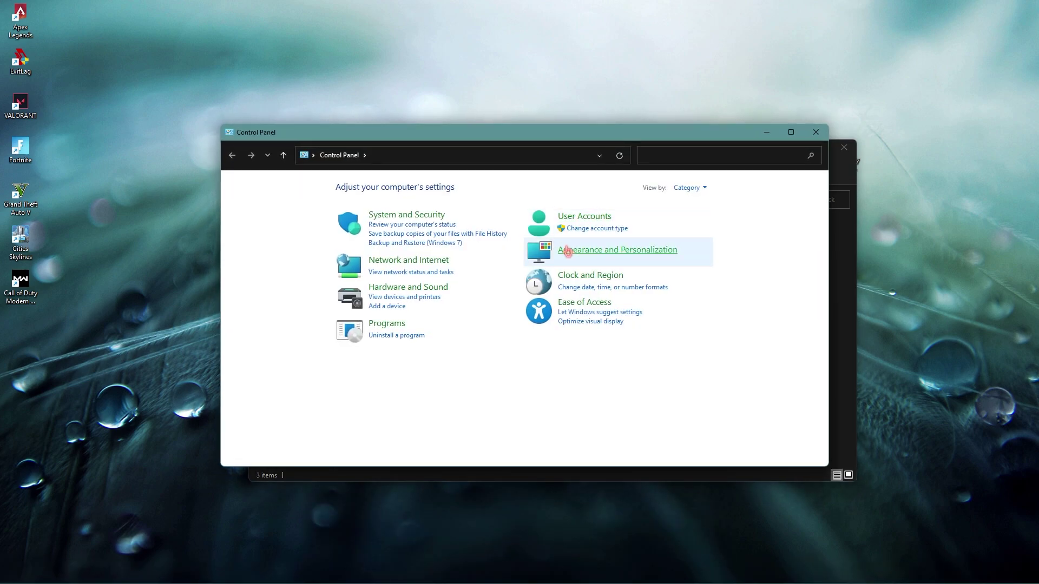
left_click(707, 155)
type("power")
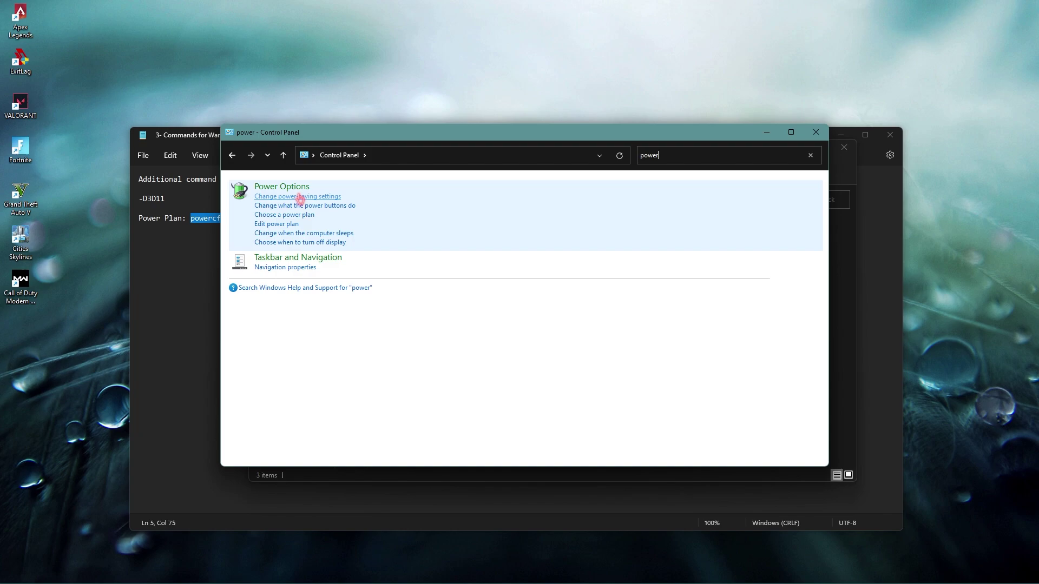
left_click(297, 187)
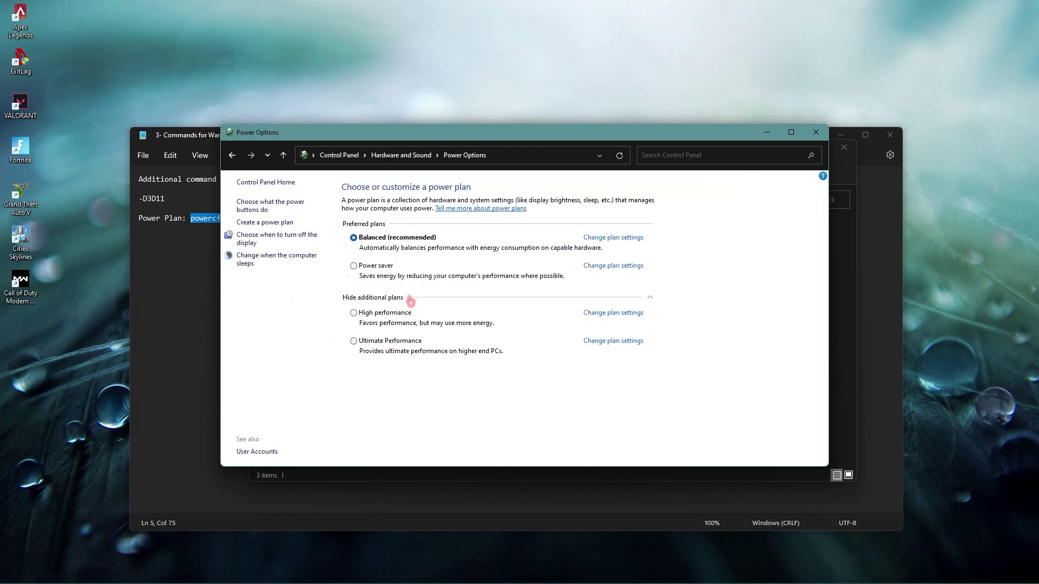
left_click(360, 342)
Close Power Options, the FPS Boost Pack folder and the commands note.
left_click(816, 133)
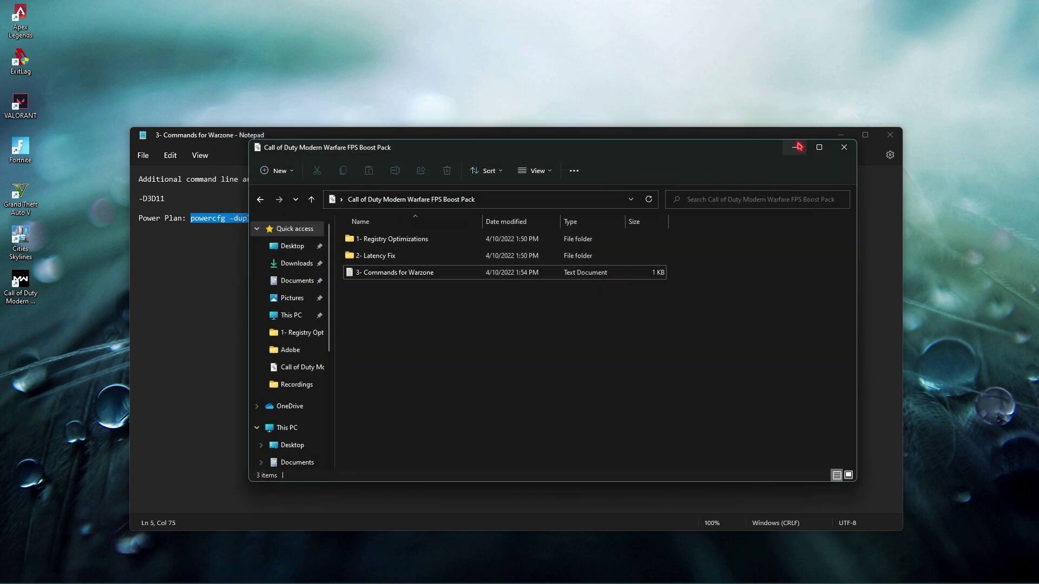
left_click(847, 148)
left_click(890, 134)
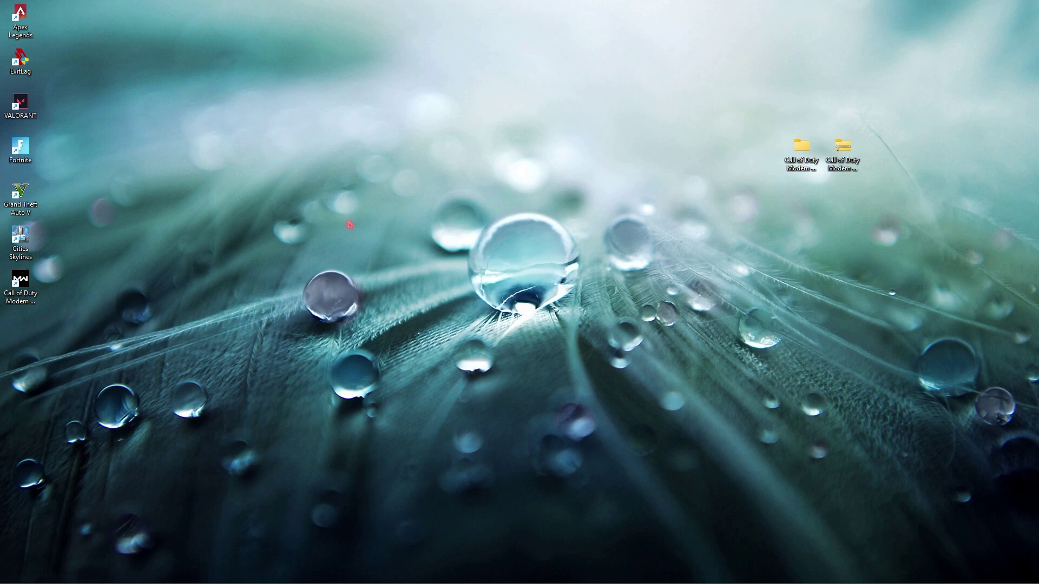
Launch Call of Duty Modern Warfare from its desktop shortcut and wait for the game menu.
left_click(22, 286)
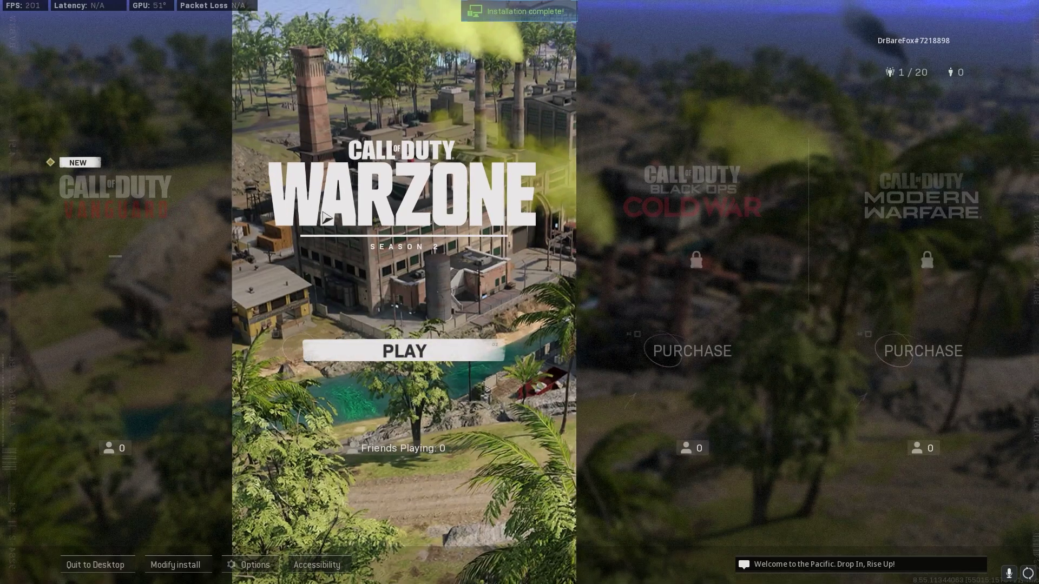
In the graphics options, keep Fullscreen display mode and set the refresh rate to 240.
mouse_move(222, 473)
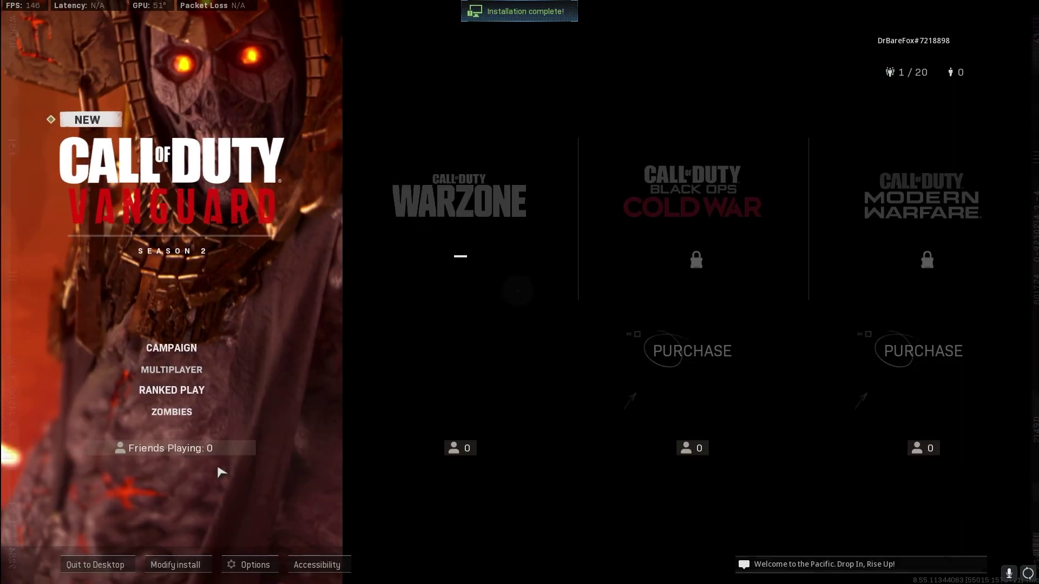
left_click(250, 564)
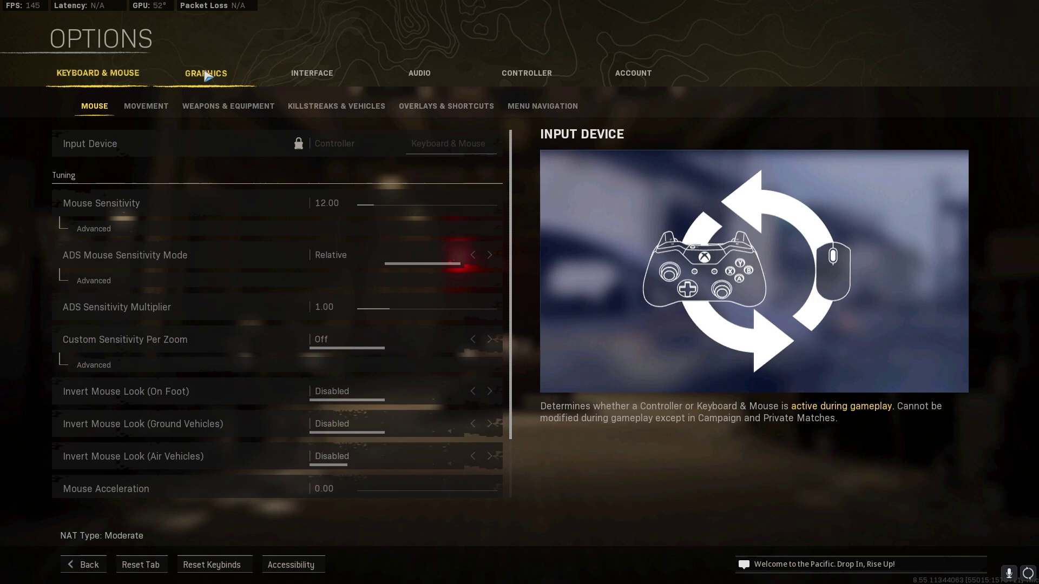
left_click(209, 74)
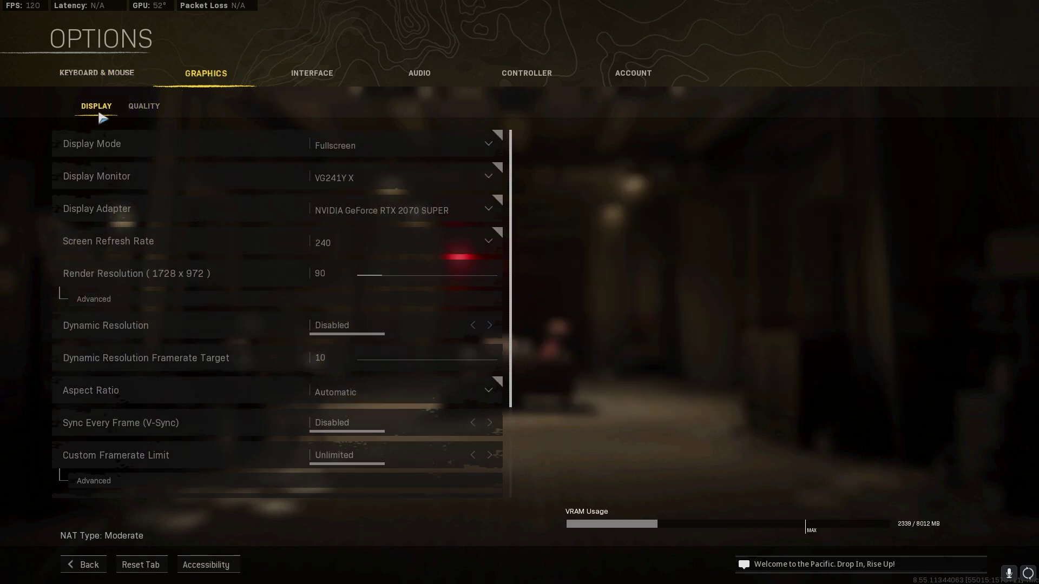
left_click(333, 138)
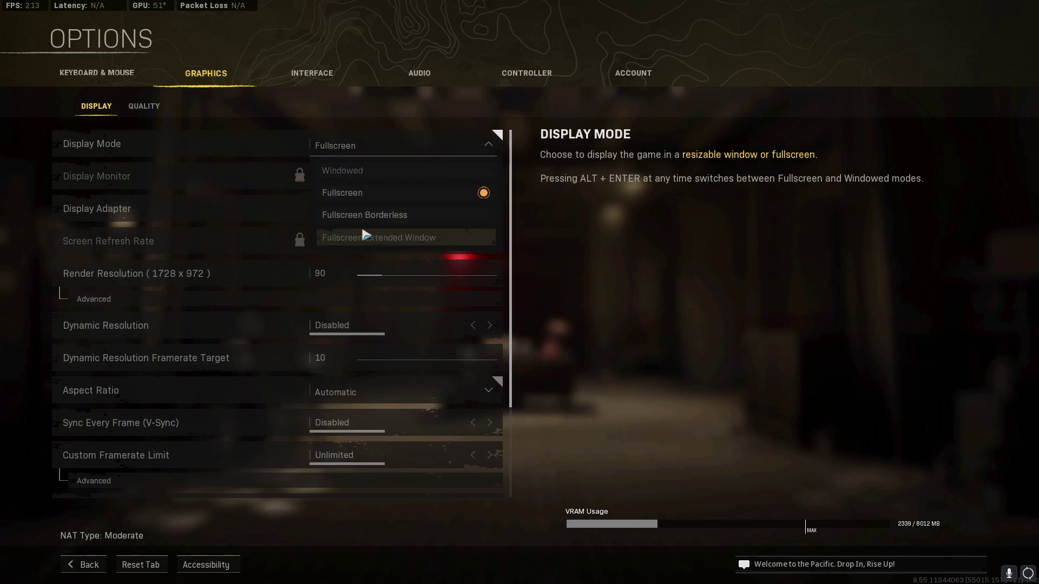
left_click(382, 146)
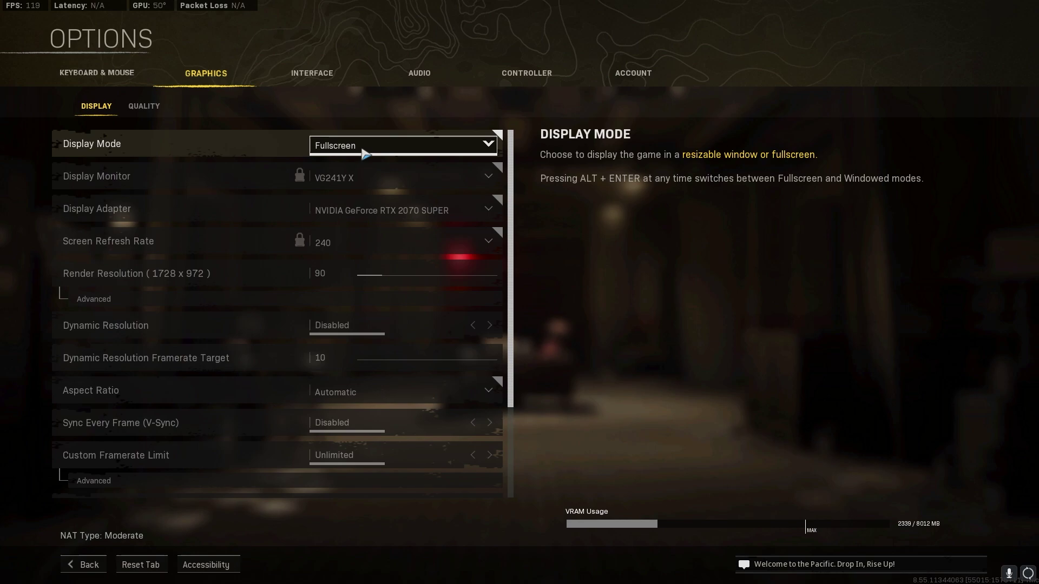
left_click(336, 249)
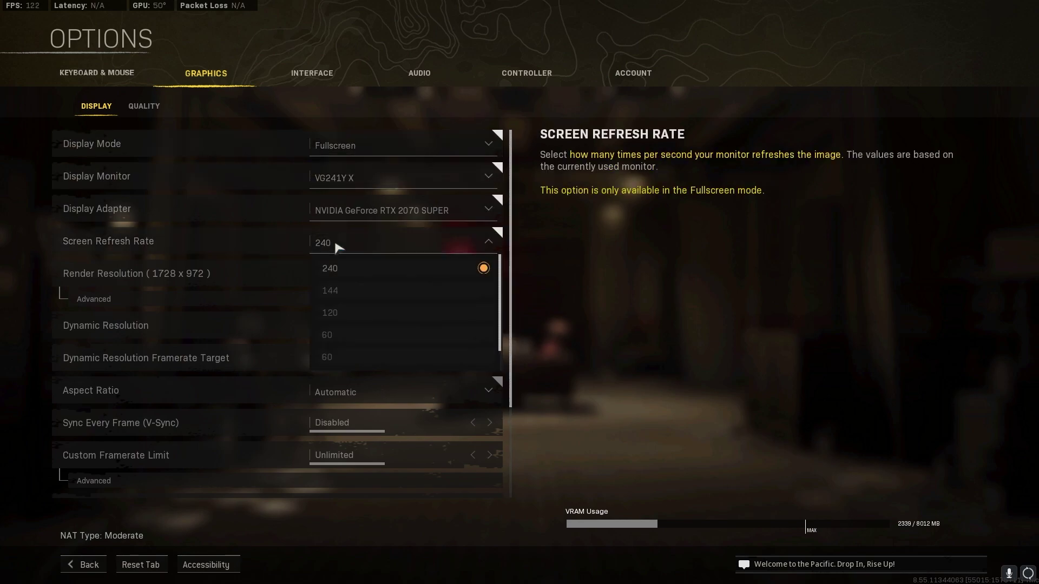
left_click(339, 270)
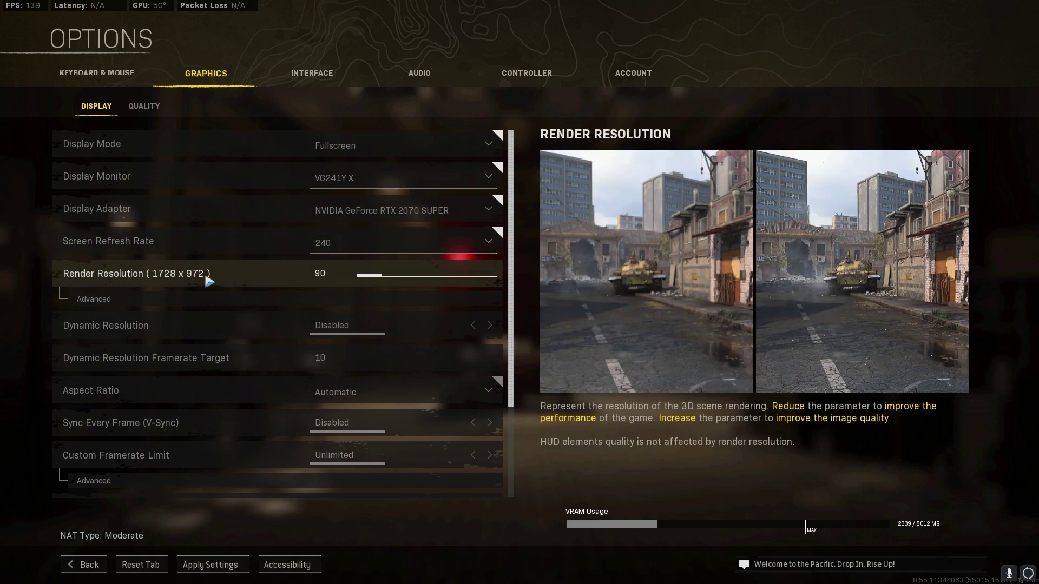
Set Render Resolution to 100 and keep the display resolution at 1920x1080.
left_click(335, 277)
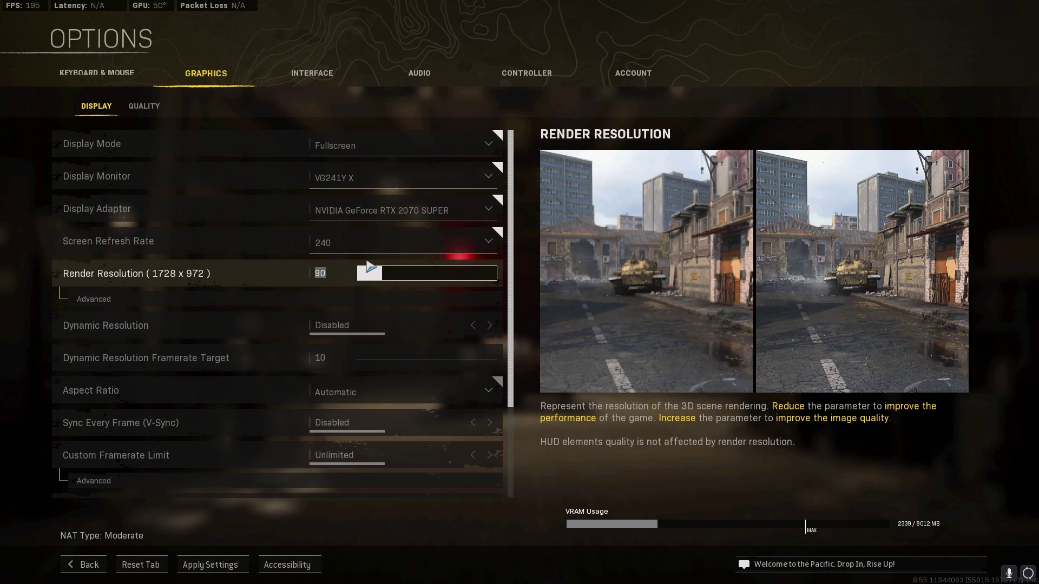
type("100")
left_click(262, 301)
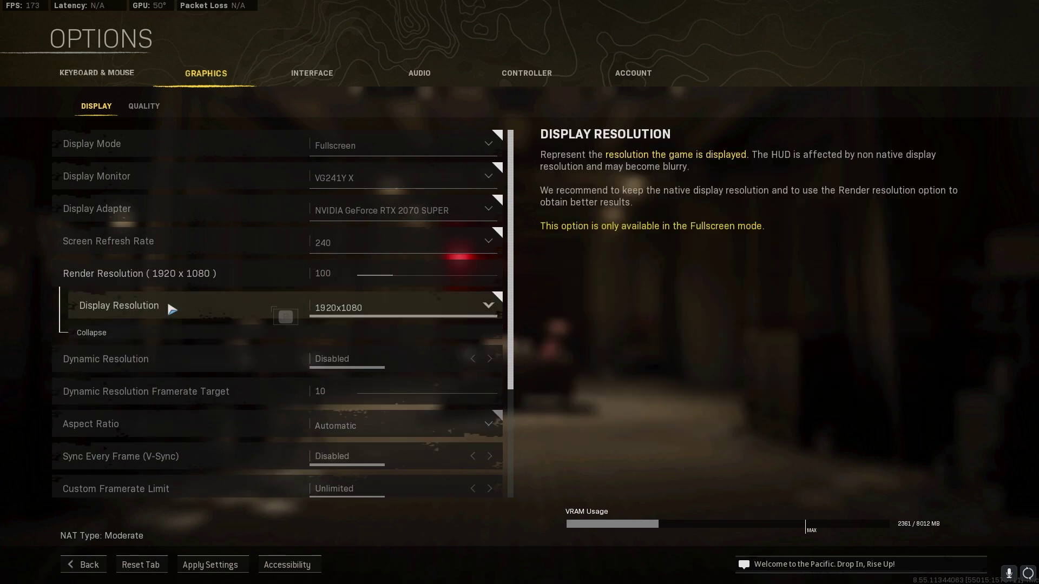
left_click(335, 309)
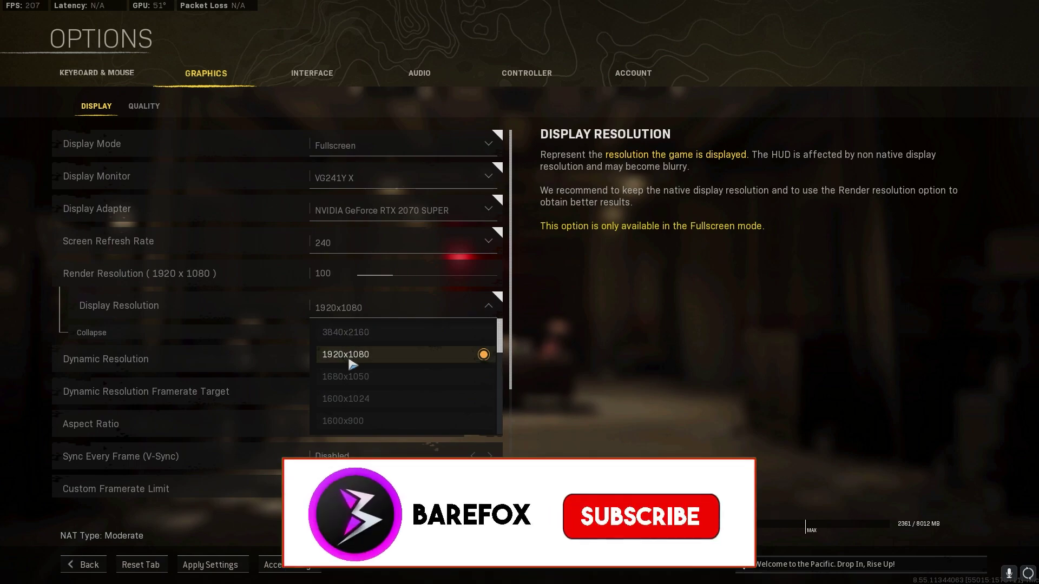
left_click(223, 344)
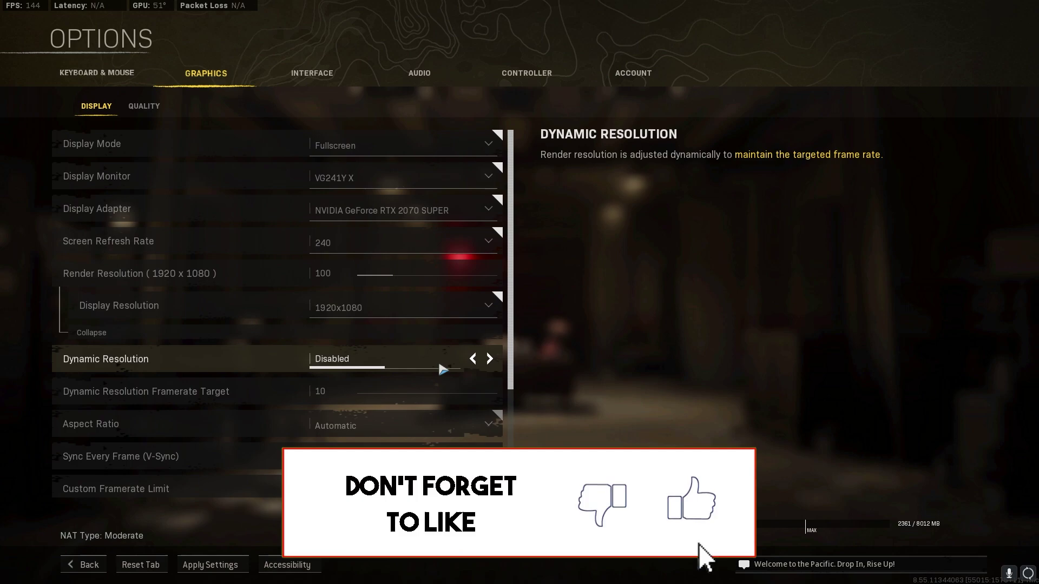
Scroll down the Display settings and switch NVIDIA Highlights on.
scroll(443, 370, "down", 3)
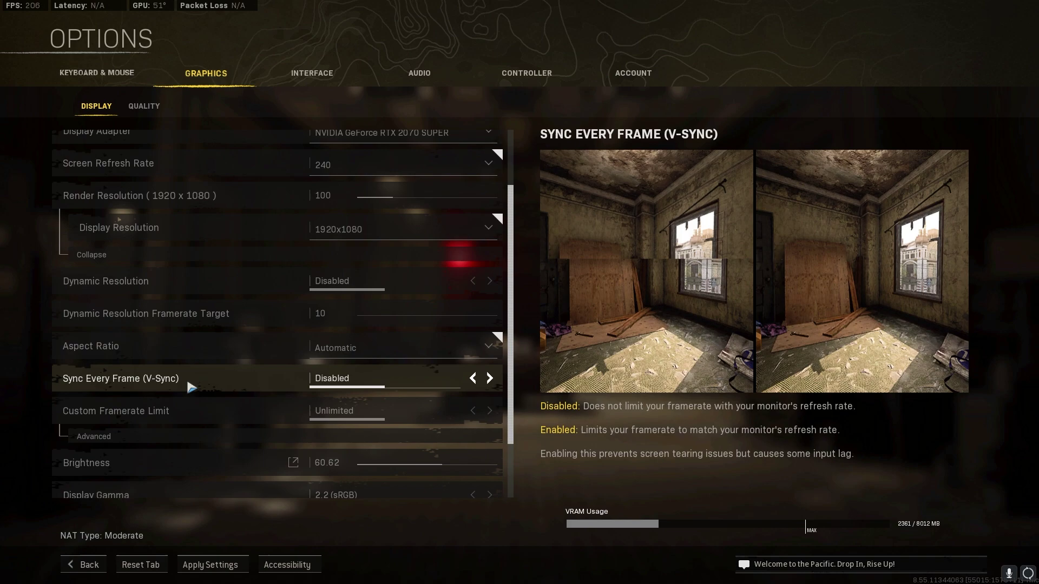
scroll(189, 389, "down", 1)
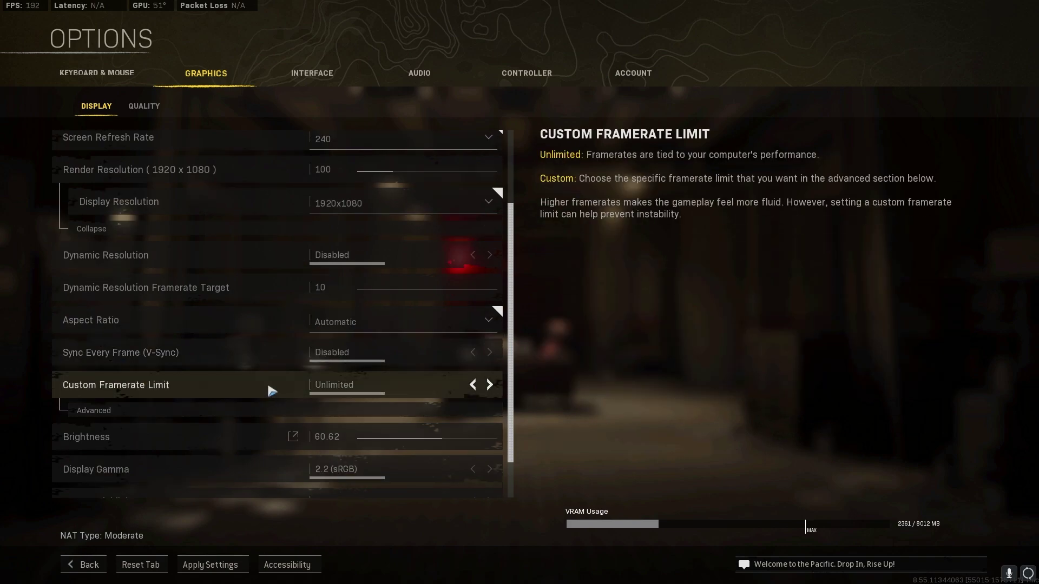
scroll(272, 389, "down", 2)
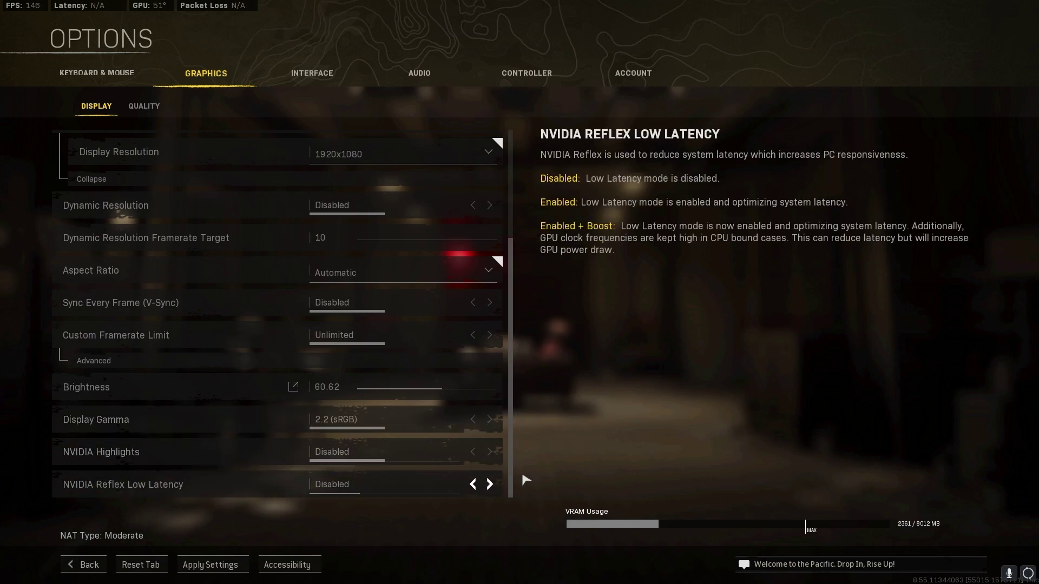
left_click(490, 452)
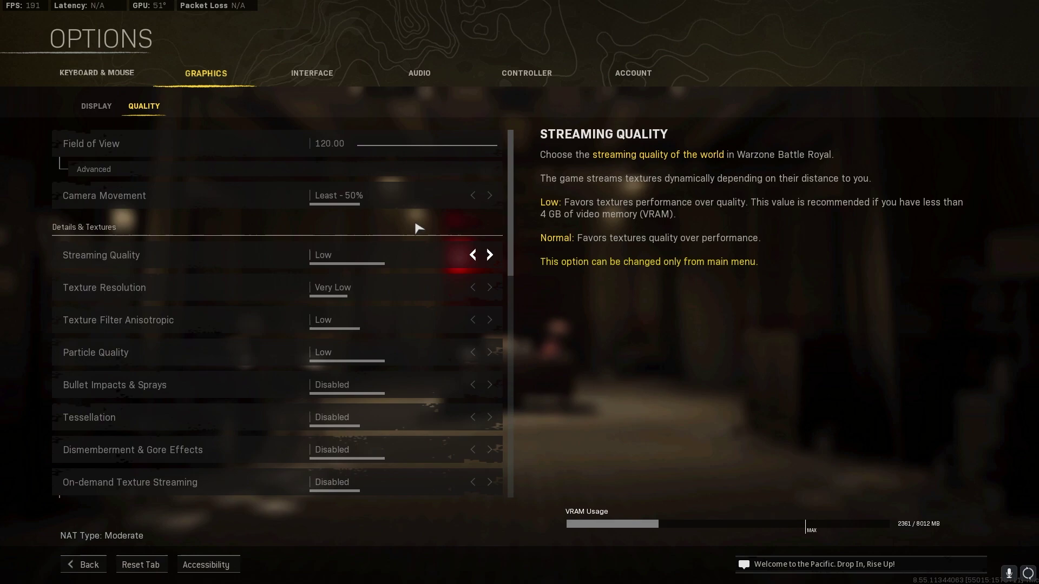
left_click(489, 255)
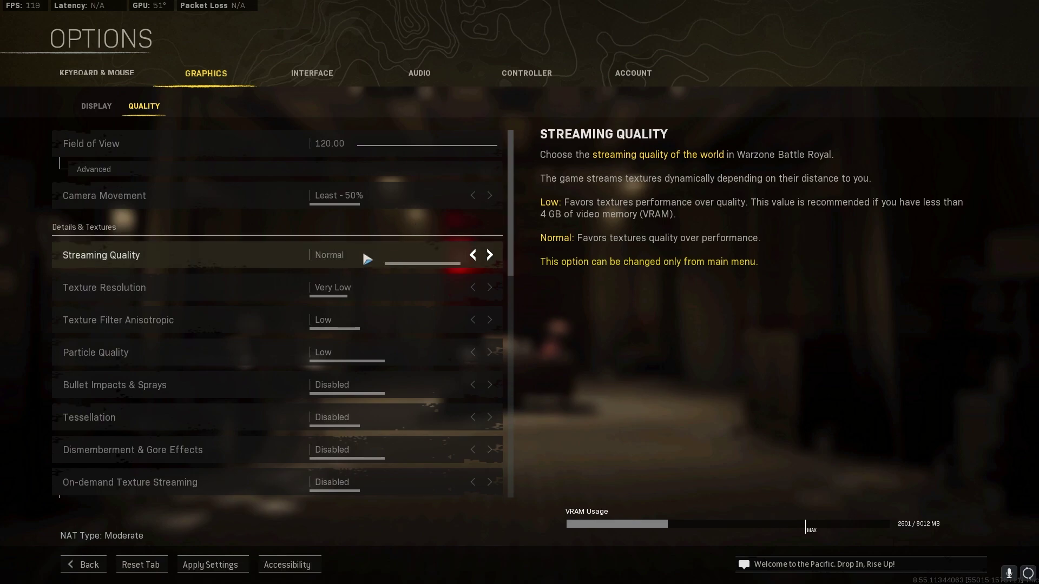
left_click(470, 255)
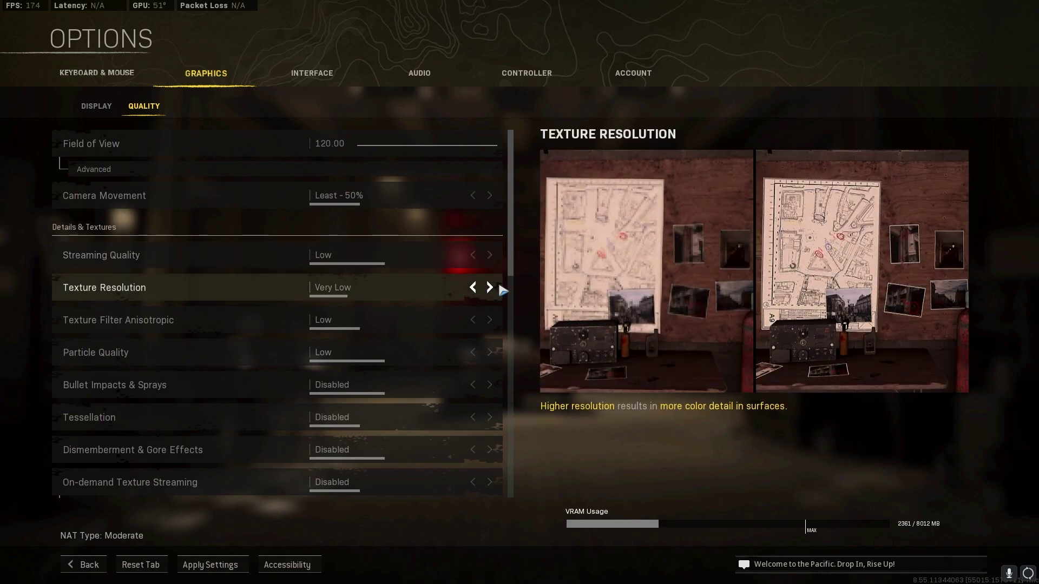
left_click(490, 287)
left_click(472, 288)
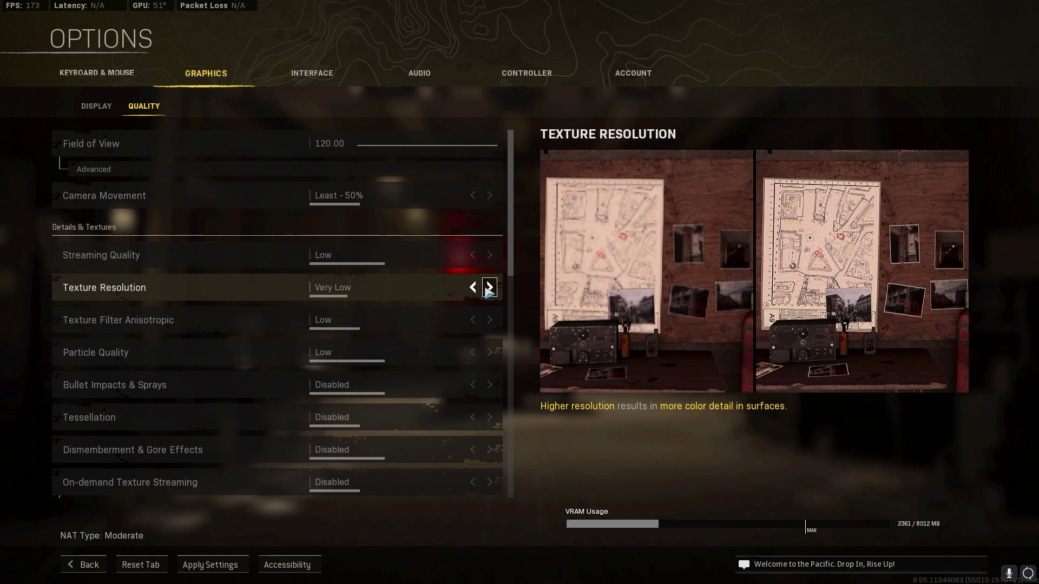
left_click(490, 287)
left_click(473, 287)
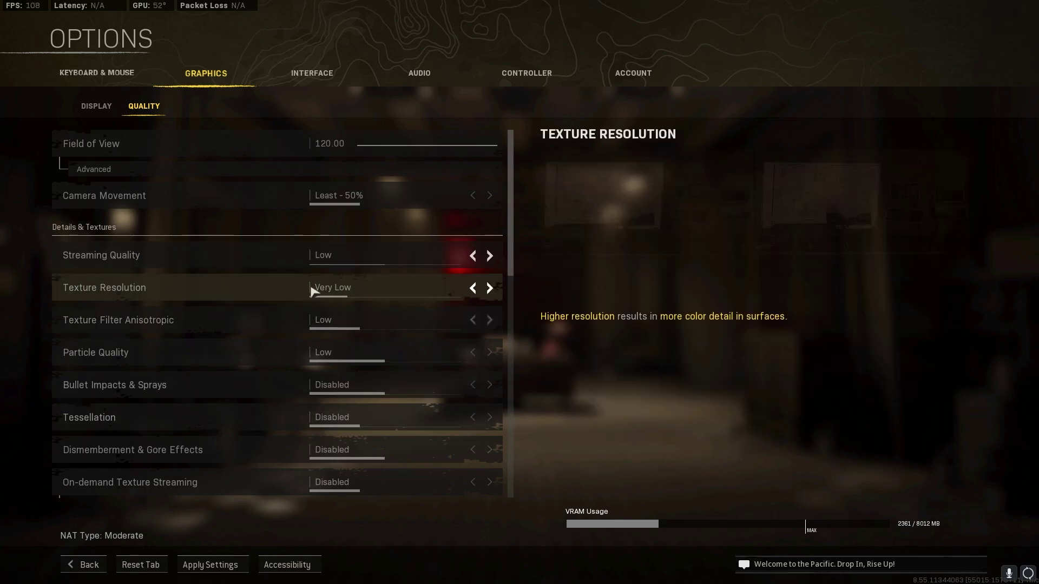
scroll(418, 336, "down", 5)
scroll(394, 424, "up", 5)
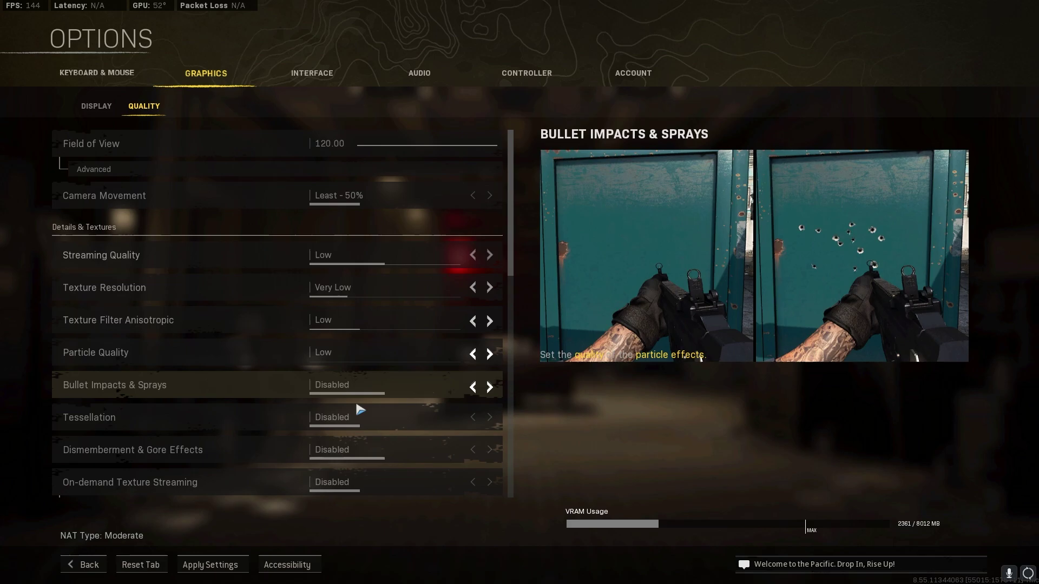
scroll(361, 414, "down", 1)
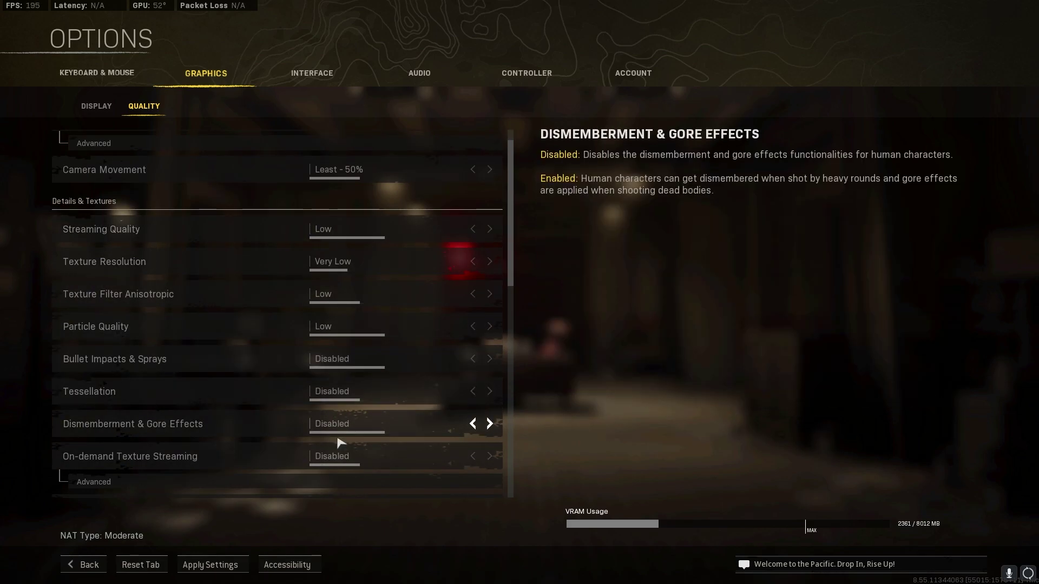
scroll(341, 442, "down", 6)
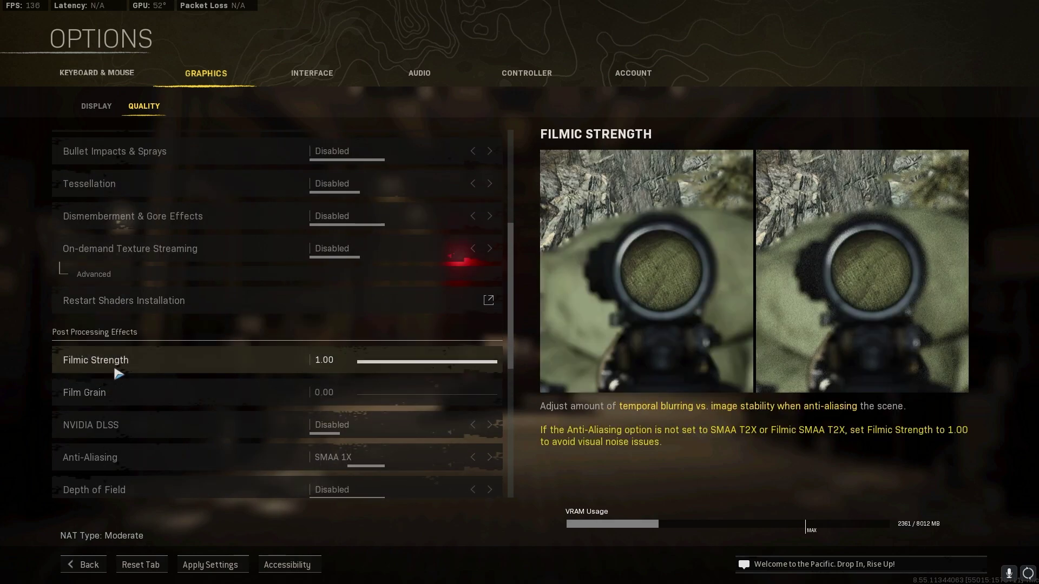
Scroll through the Post Processing and Shadow & Lighting settings, leaving them on low values.
scroll(118, 373, "down", 3)
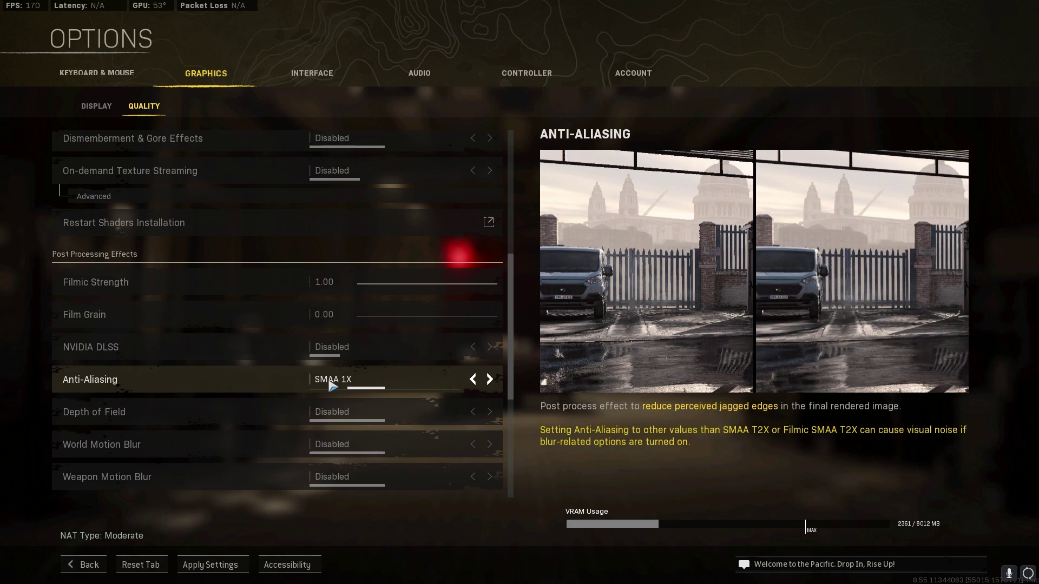
scroll(330, 389, "down", 2)
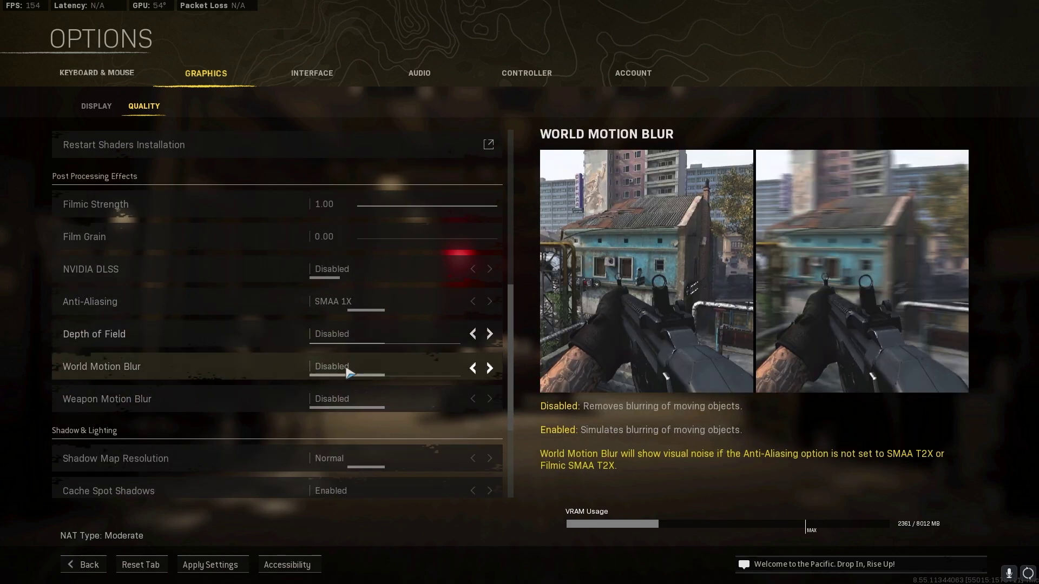
scroll(353, 362, "down", 2)
scroll(352, 361, "down", 2)
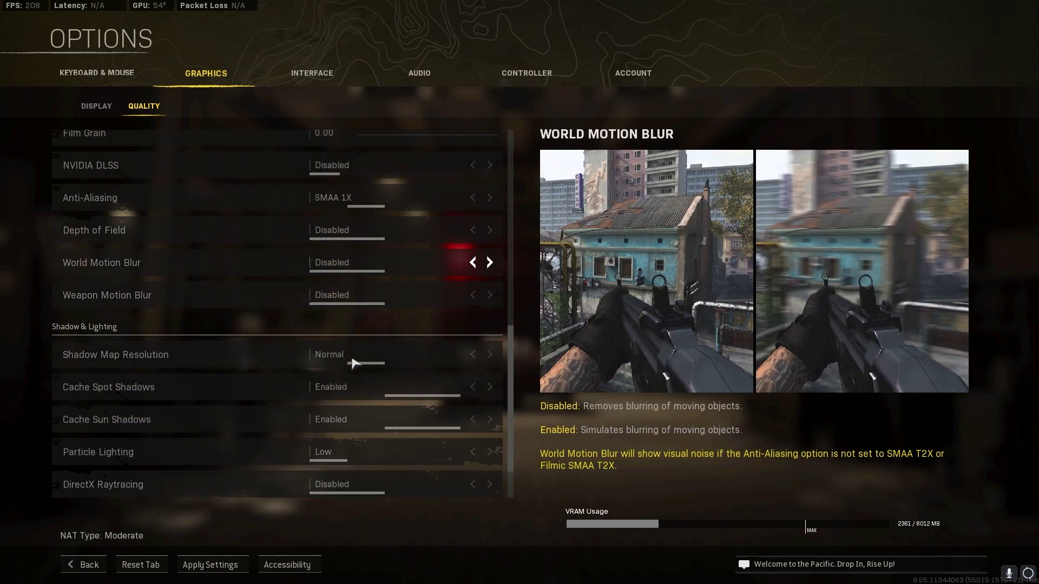
scroll(359, 373, "down", 1)
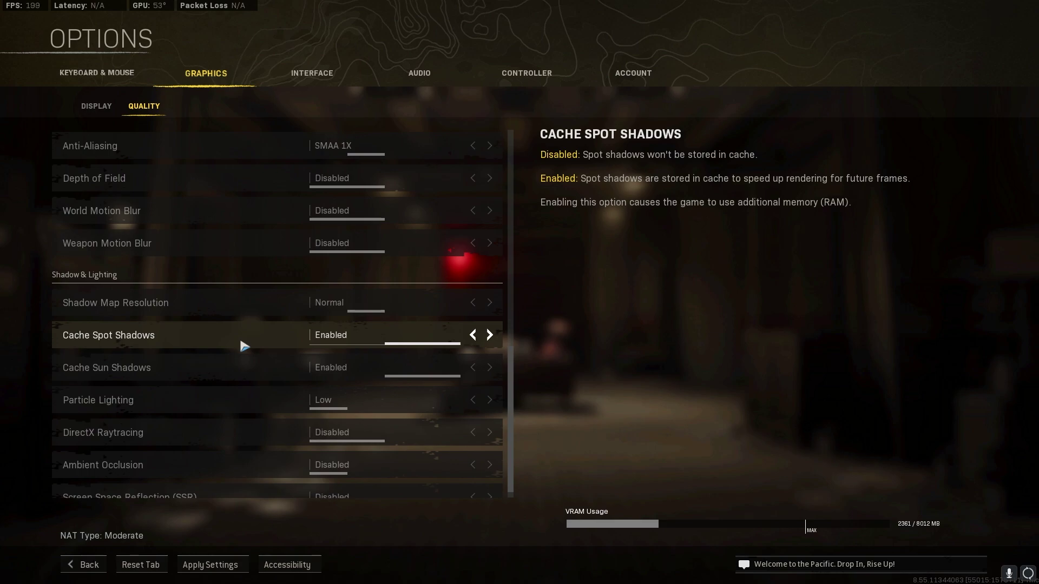
scroll(252, 382, "down", 1)
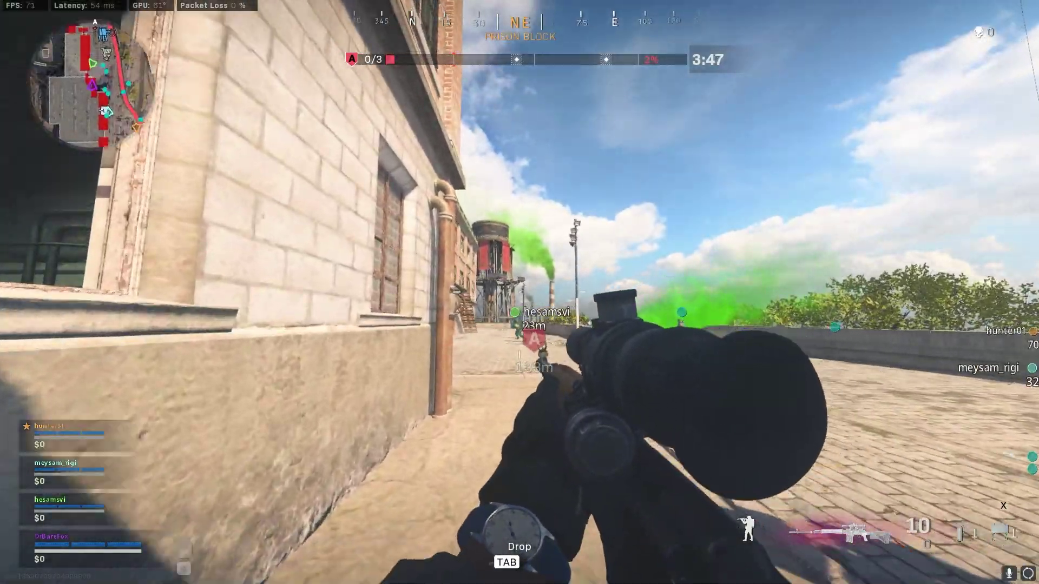
Advance down the street toward the water tower, scoping along the way, and skip the killcam.
key("w")
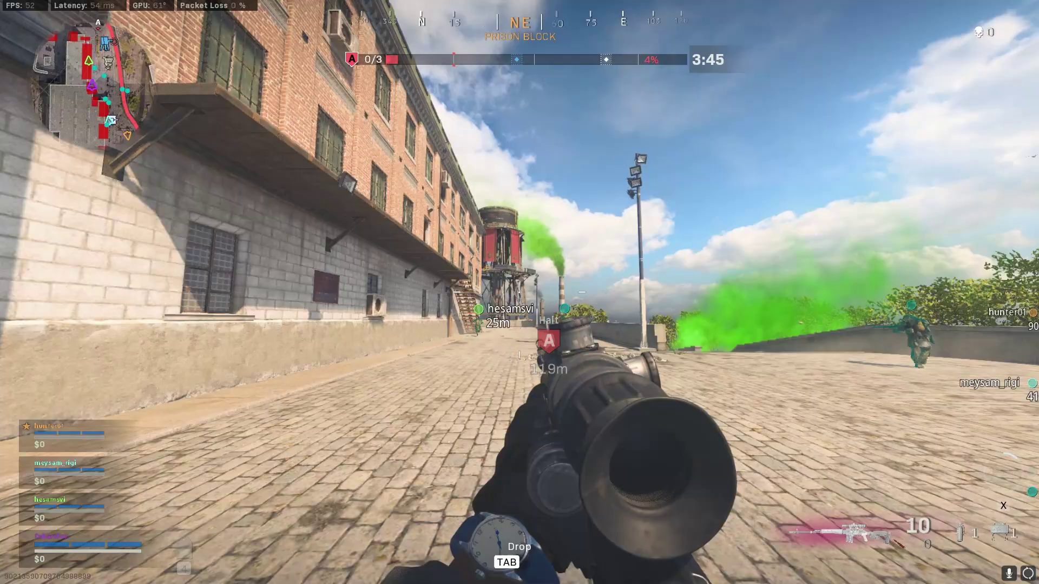
key("w")
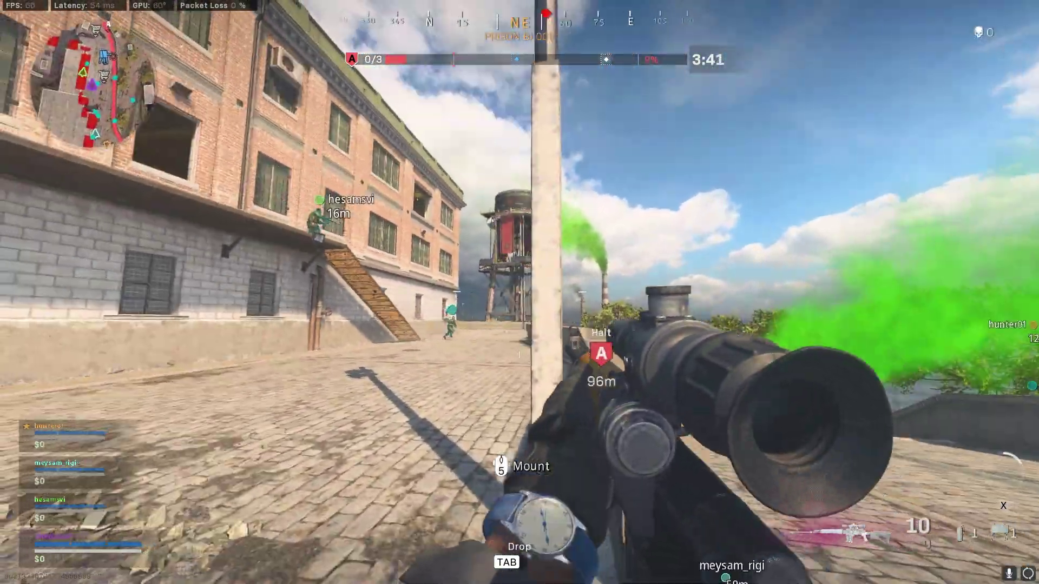
right_click(519, 292)
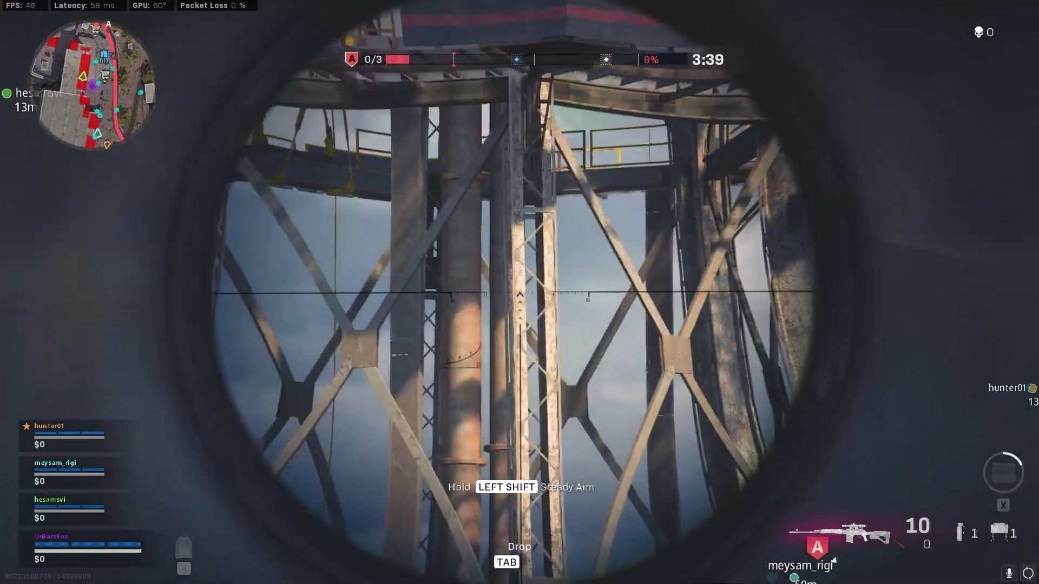
right_click(520, 292)
key("w")
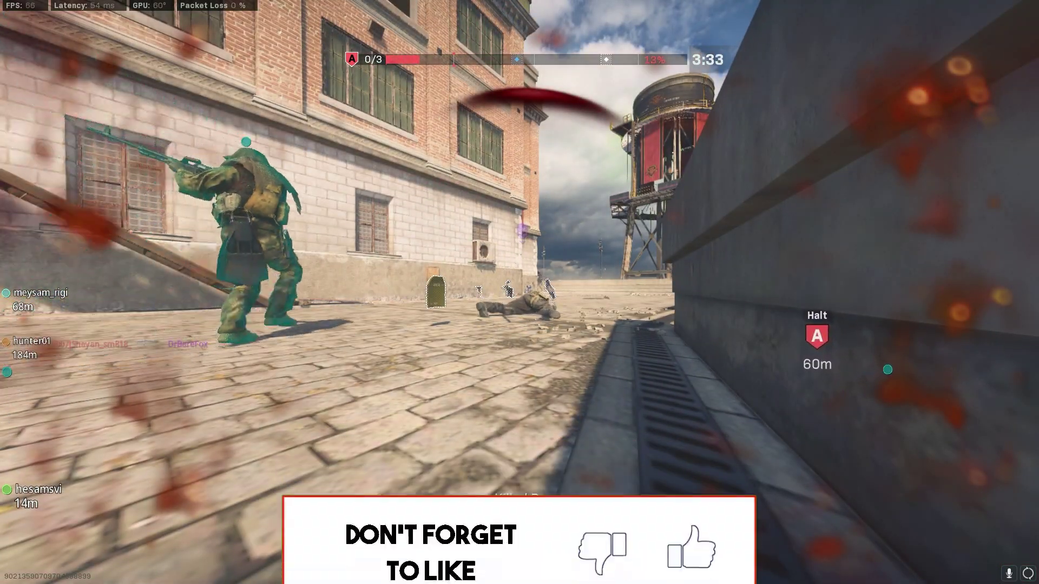
key("f")
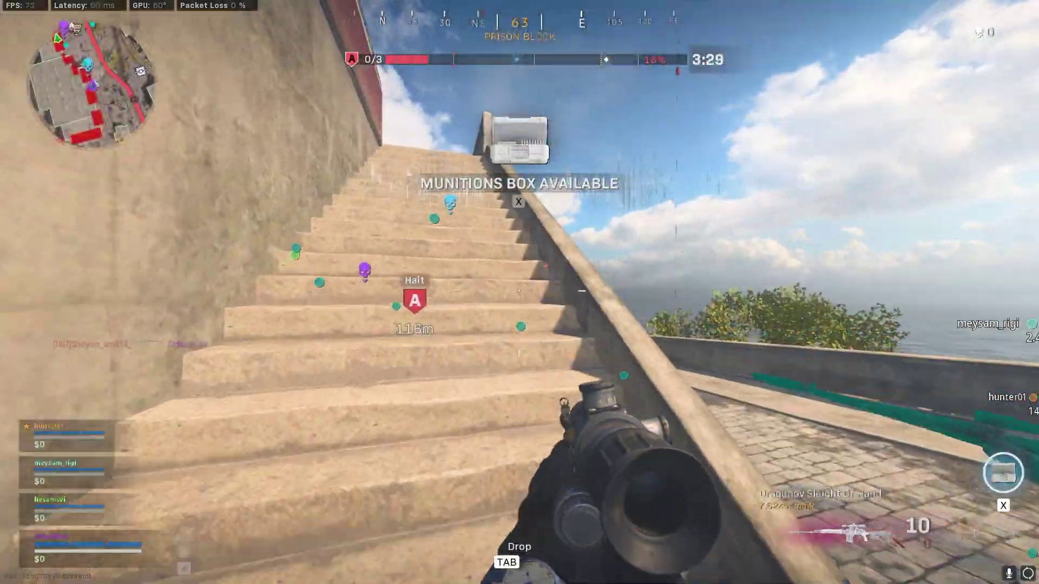
Run across the rooftop and land Dragunov sniper shots on the outlined enemy.
key("w")
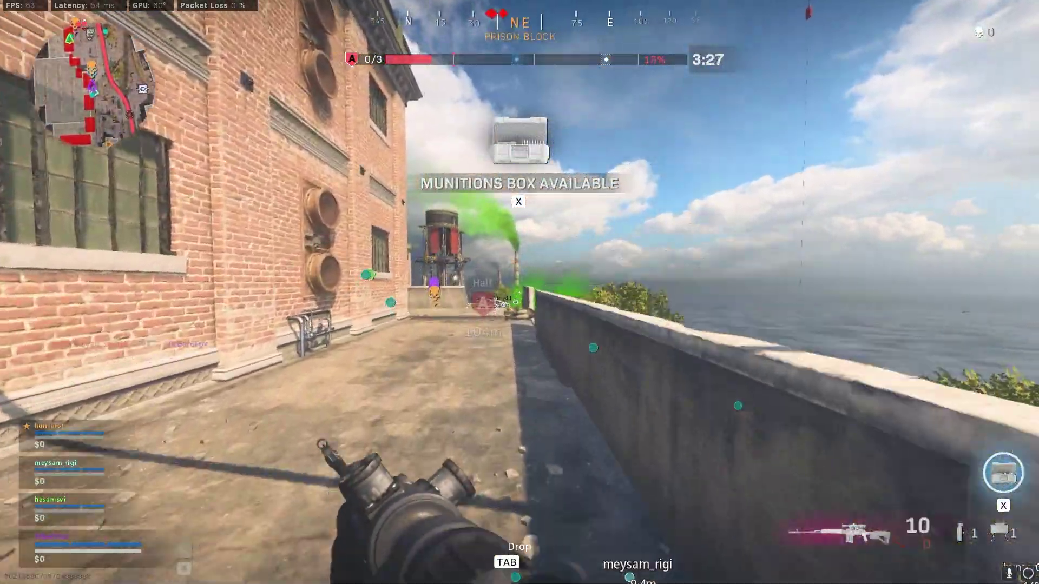
key("w")
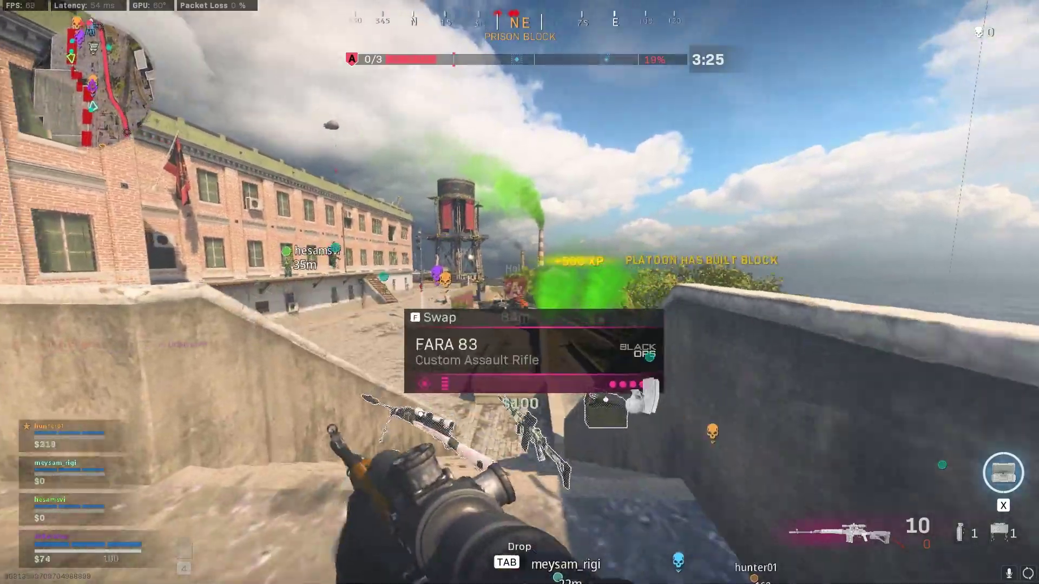
right_click(519, 292)
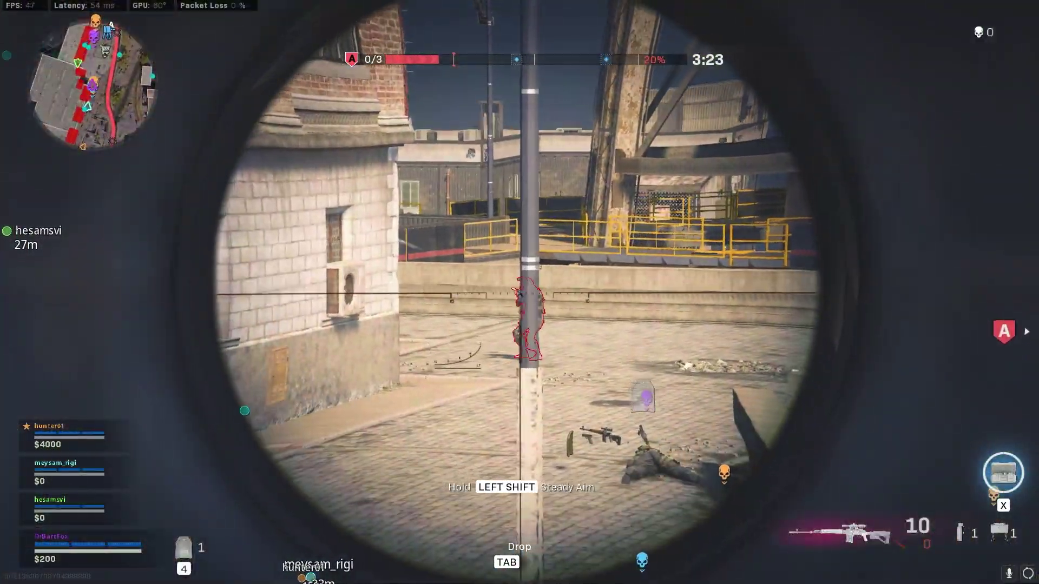
left_click(519, 293)
left_click(519, 293)
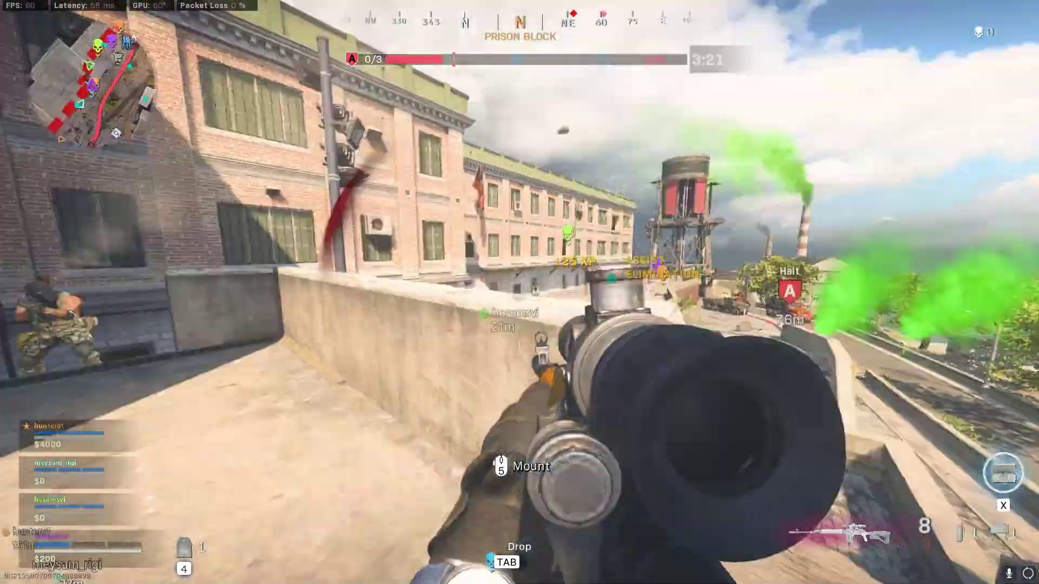